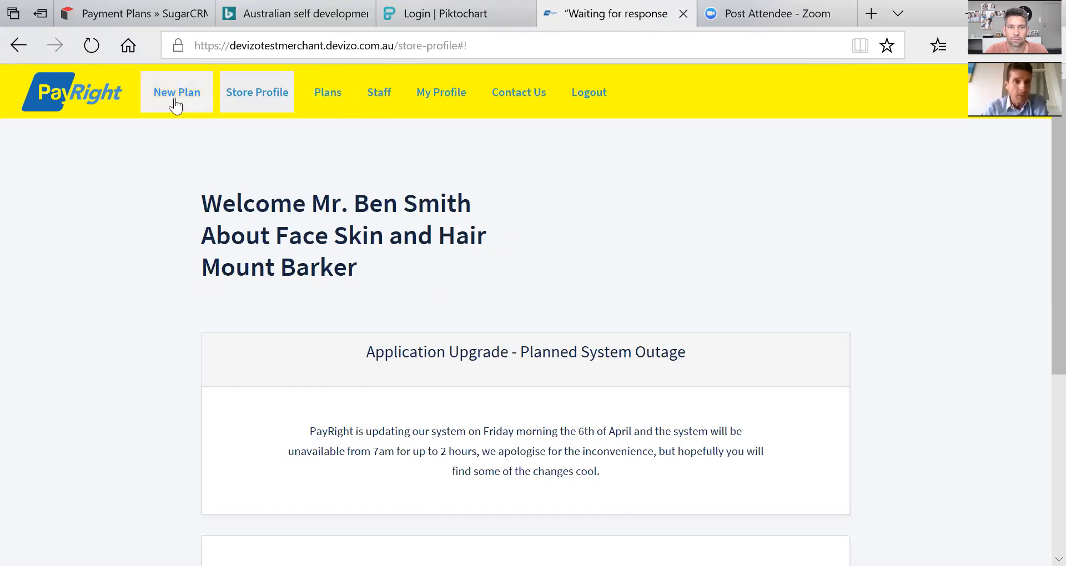
# Open the Plans table listing the store's existing payment plans.
pyautogui.click(329, 94)
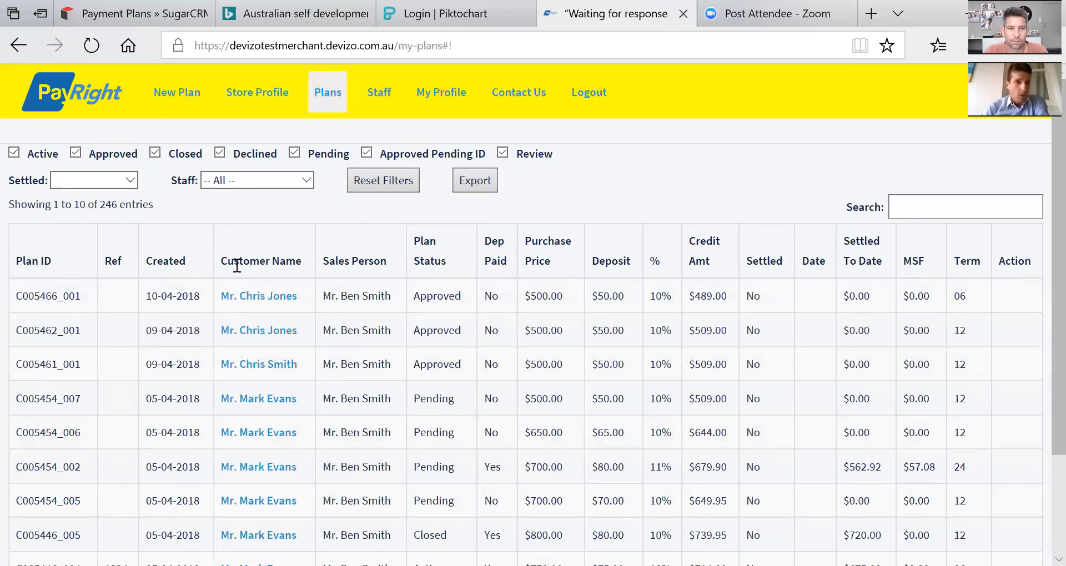
# Start a new plan application and set the customer's title to Mr.
pyautogui.click(180, 93)
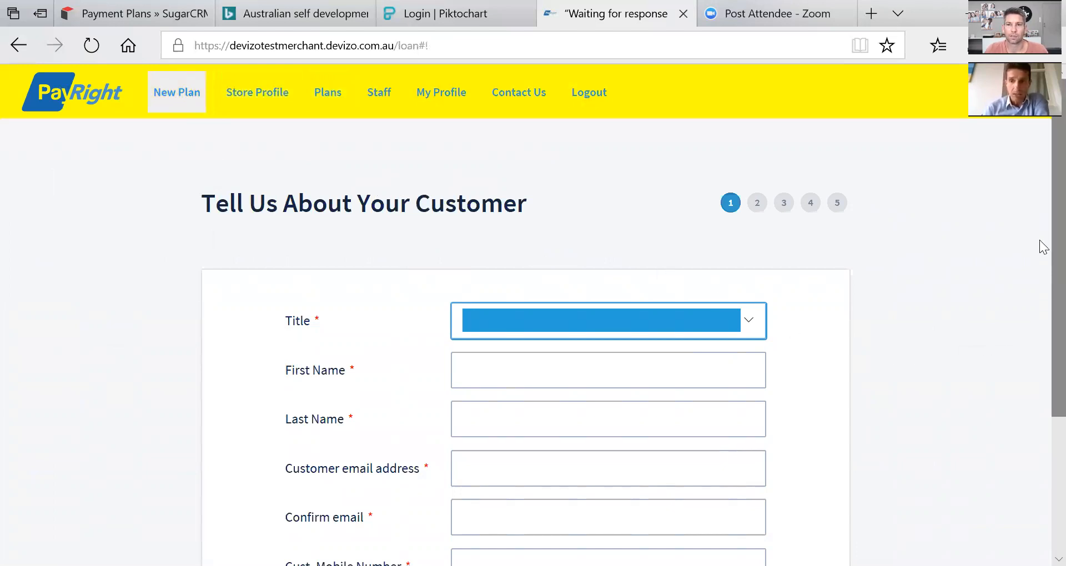
pyautogui.scroll(-1, 1039, 278)
pyautogui.scroll(-2, 1039, 278)
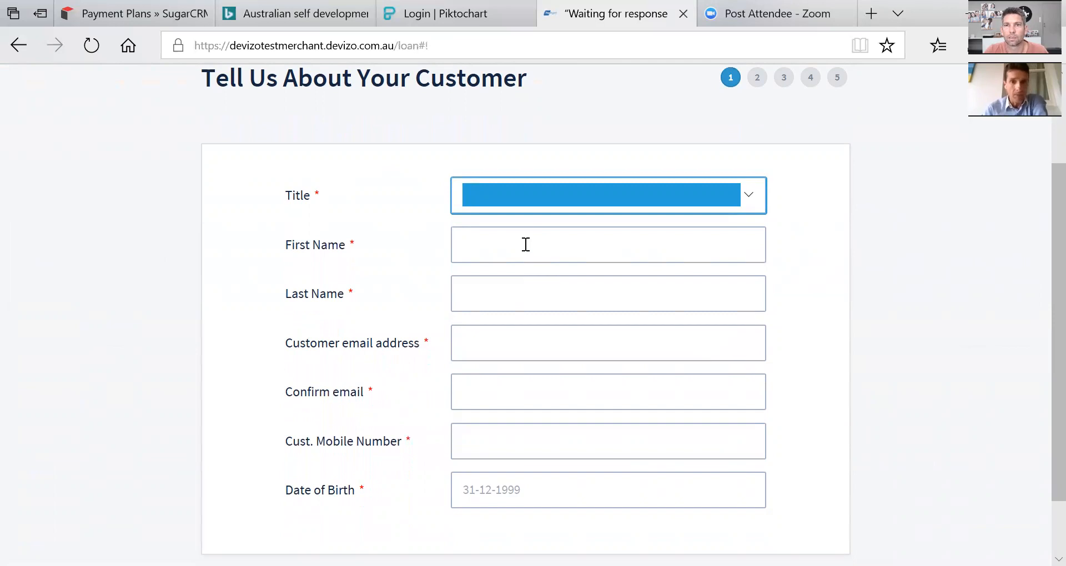
pyautogui.click(493, 197)
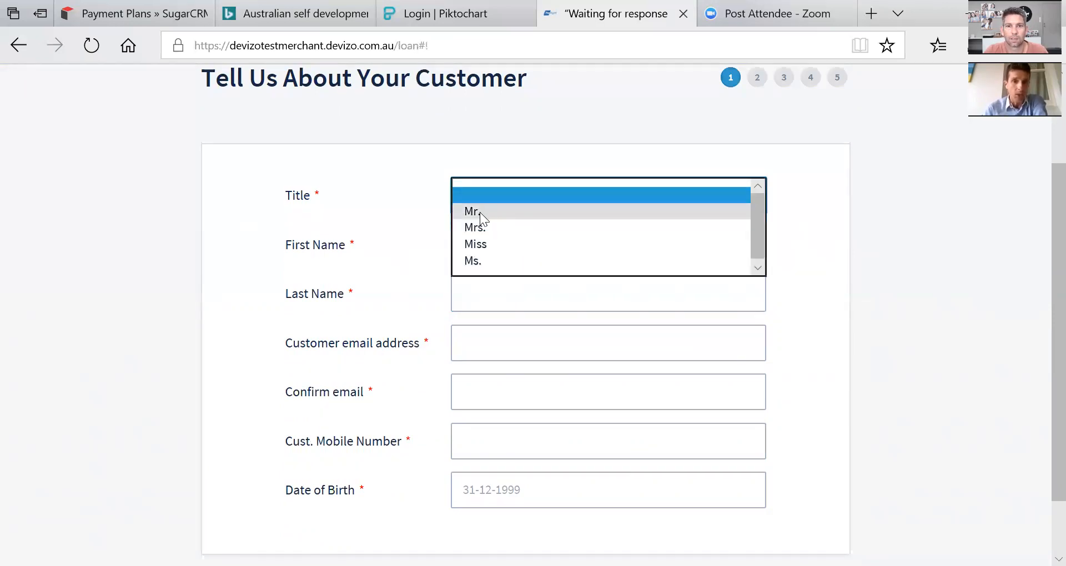
pyautogui.click(479, 212)
# Enter the customer's first and last name, e-mail, confirmation e-mail and mobile number.
pyautogui.click(484, 241)
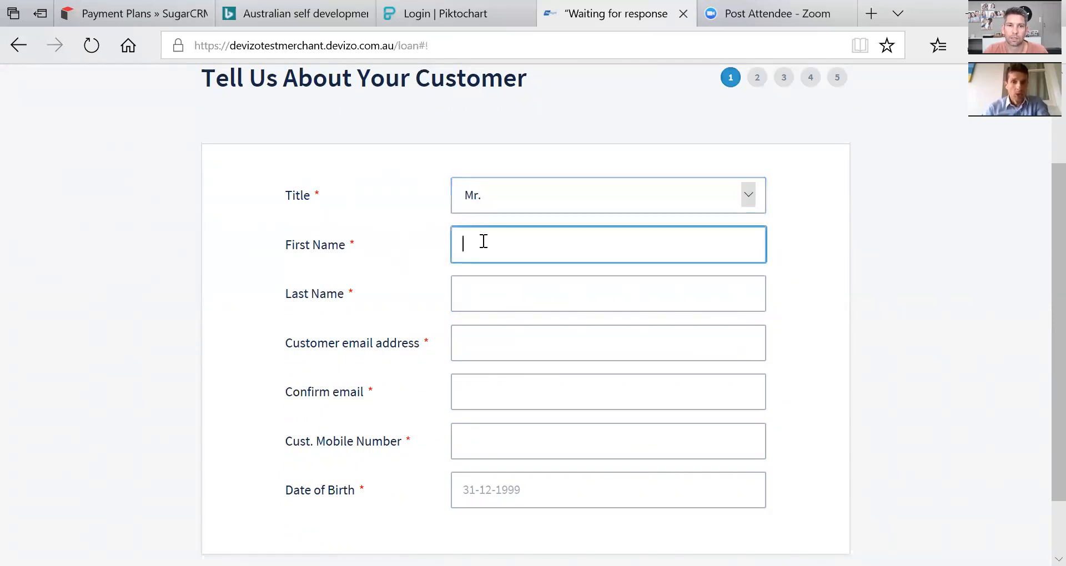
pyautogui.press('Tab')
pyautogui.press('Tab')
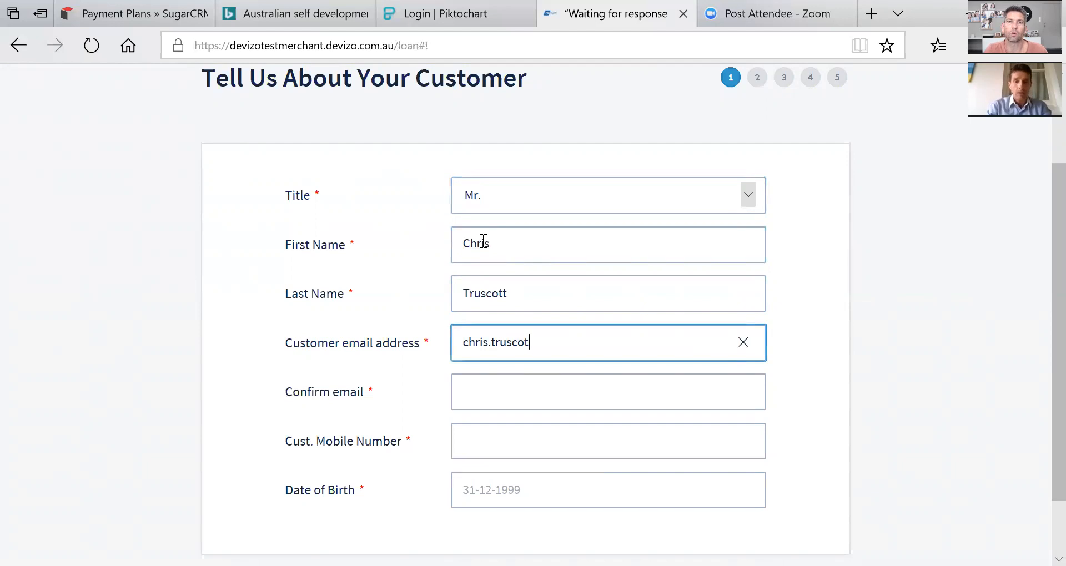
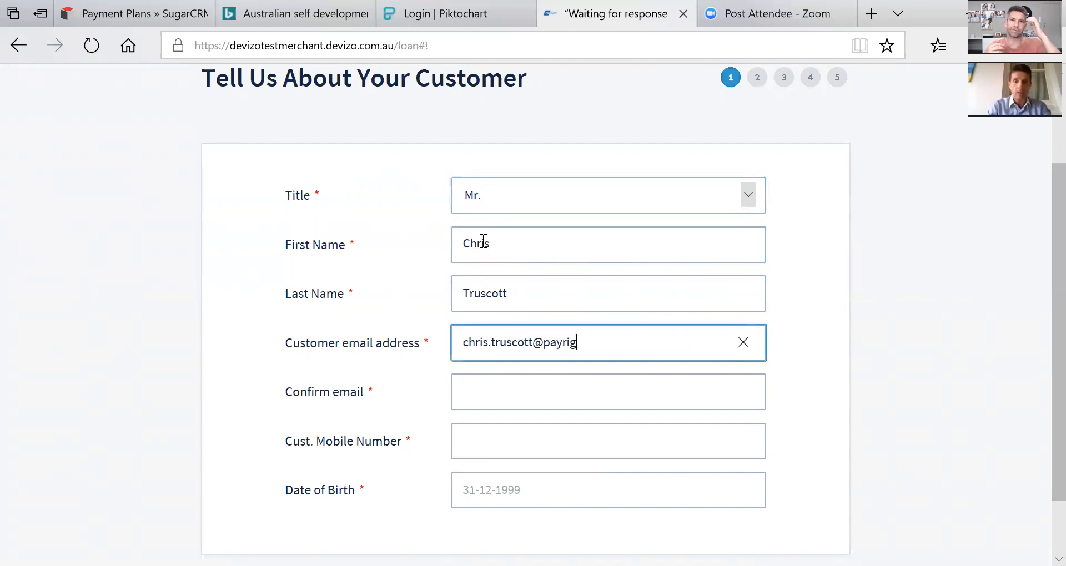
pyautogui.press('Tab')
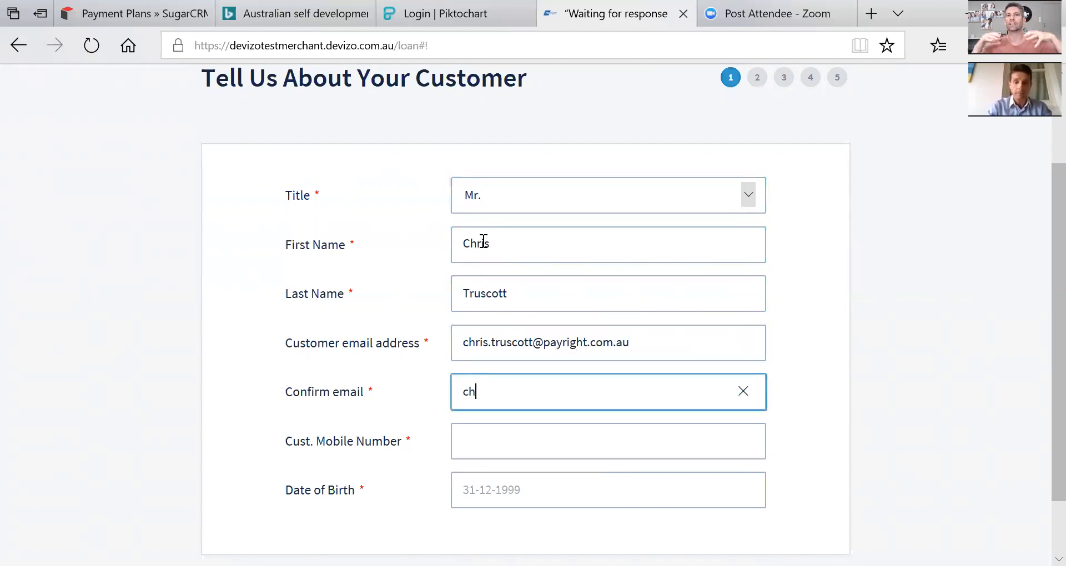
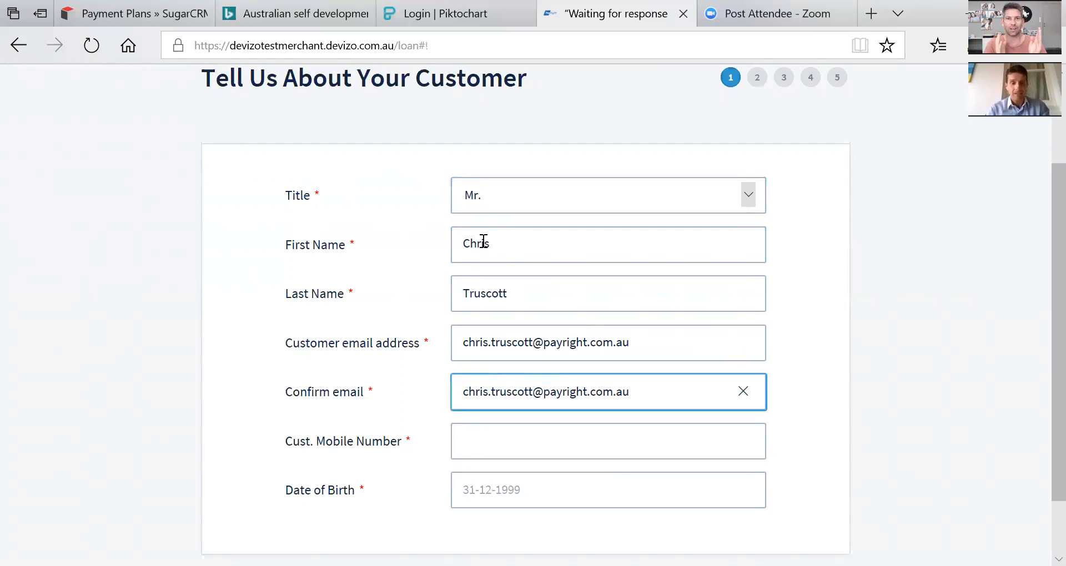
pyautogui.press('Tab')
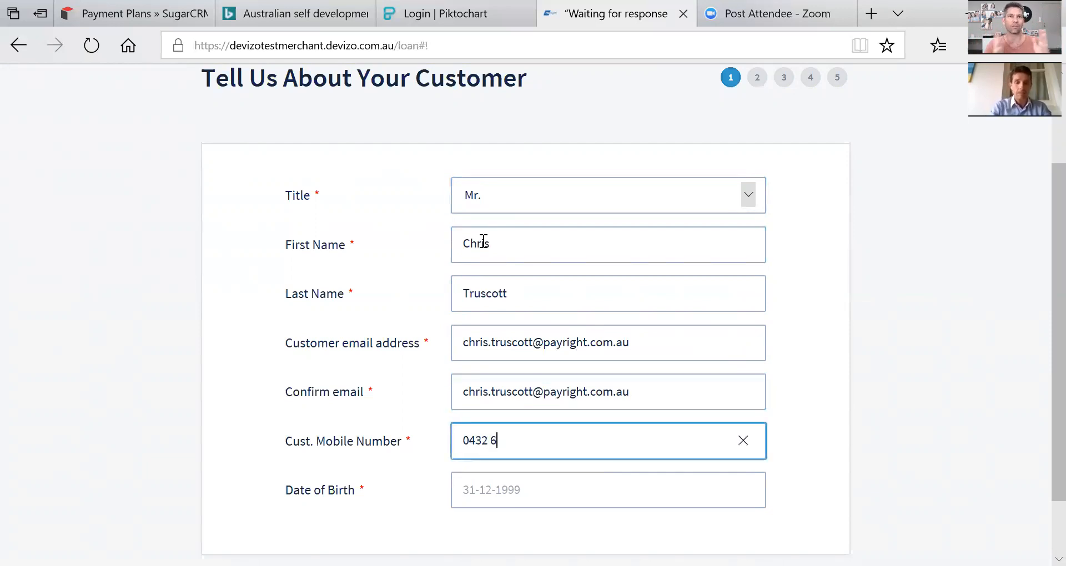
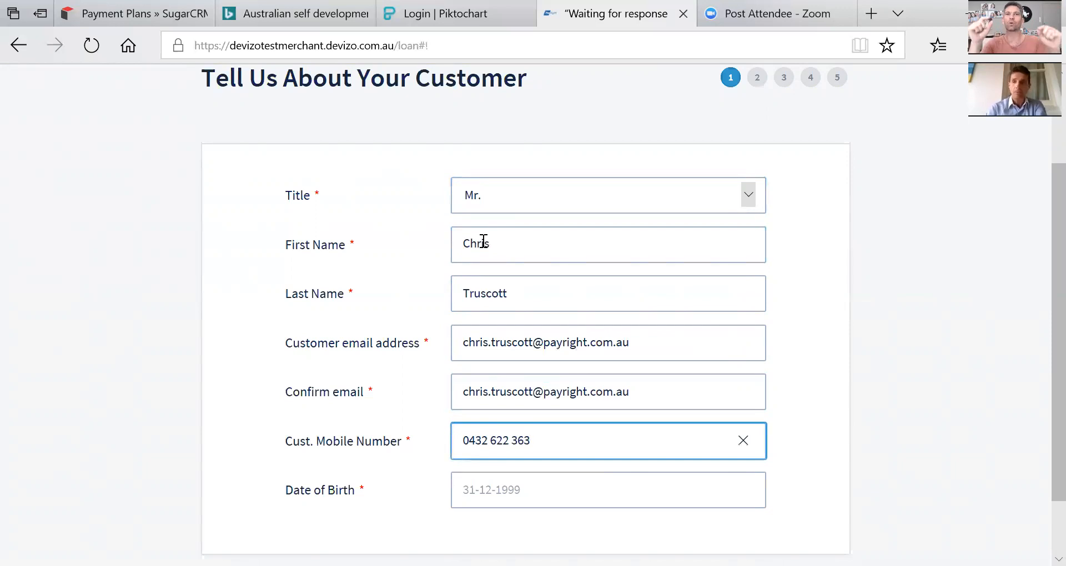
# Set the customer's date of birth to 25 April 1990 in the date picker.
pyautogui.click(501, 491)
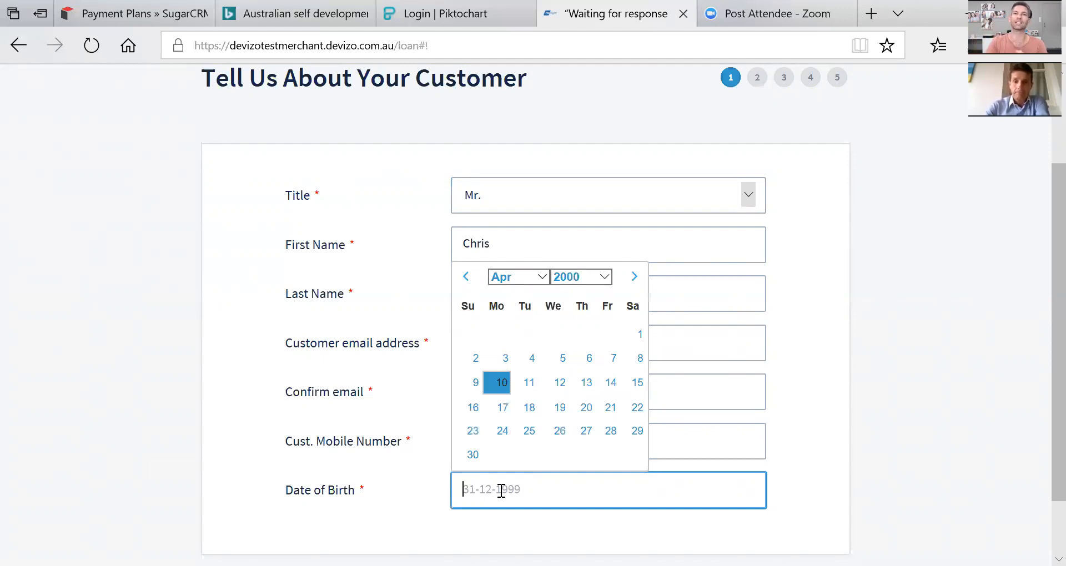
pyautogui.click(603, 279)
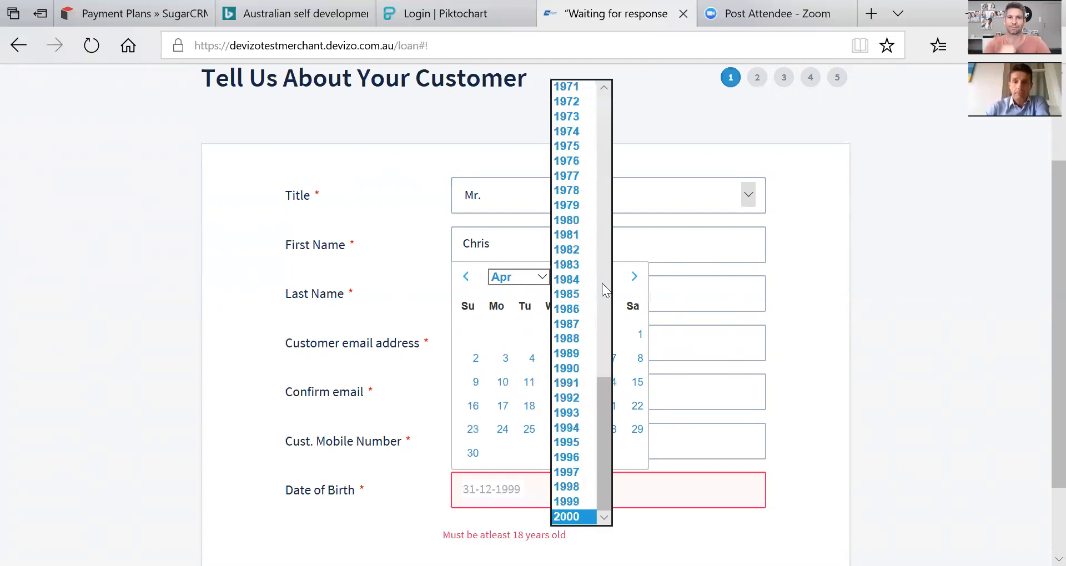
pyautogui.click(571, 366)
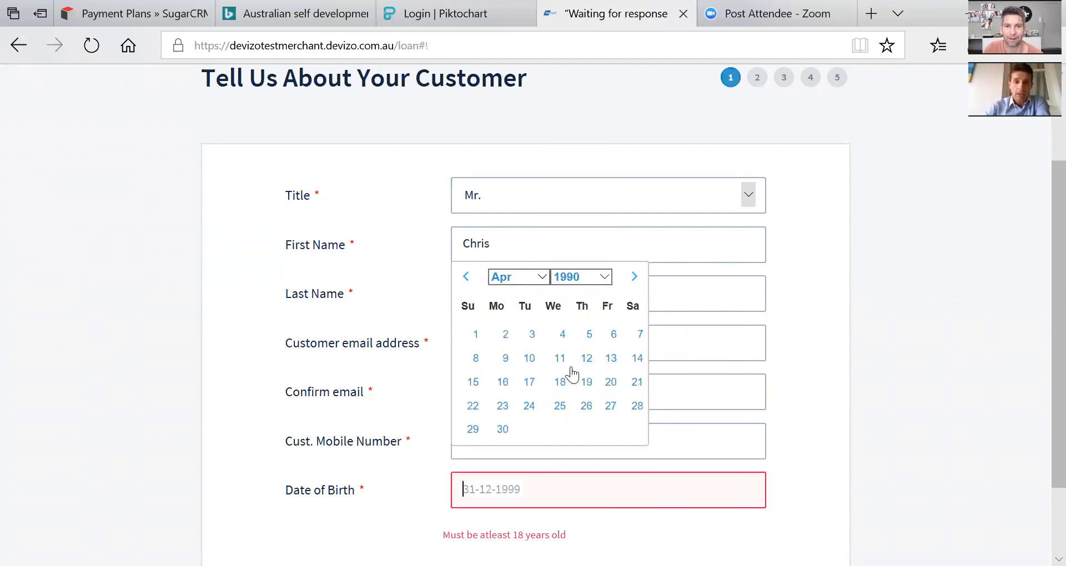
pyautogui.click(558, 408)
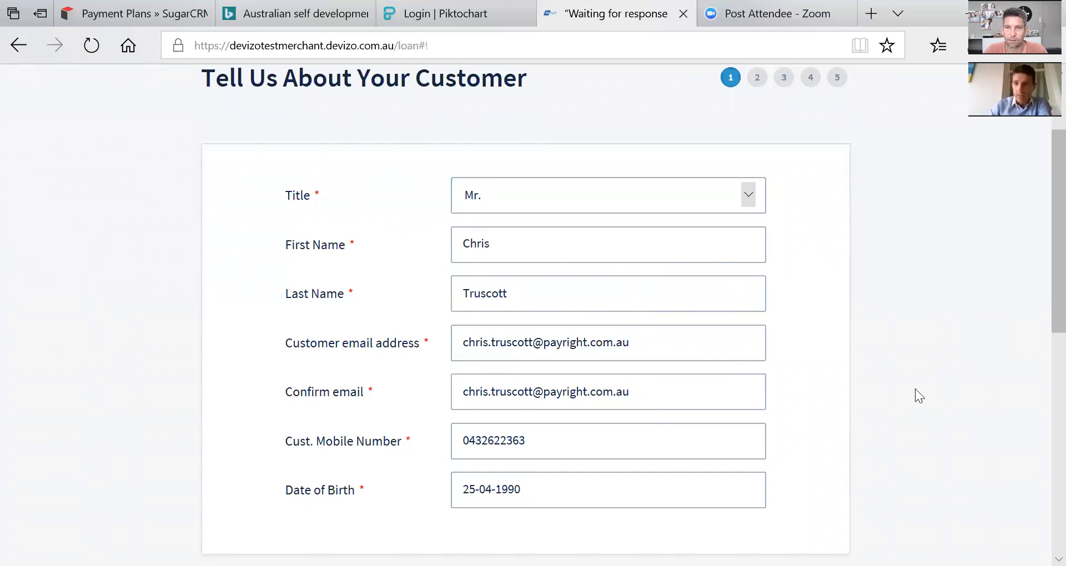
pyautogui.scroll(-5, 1043, 233)
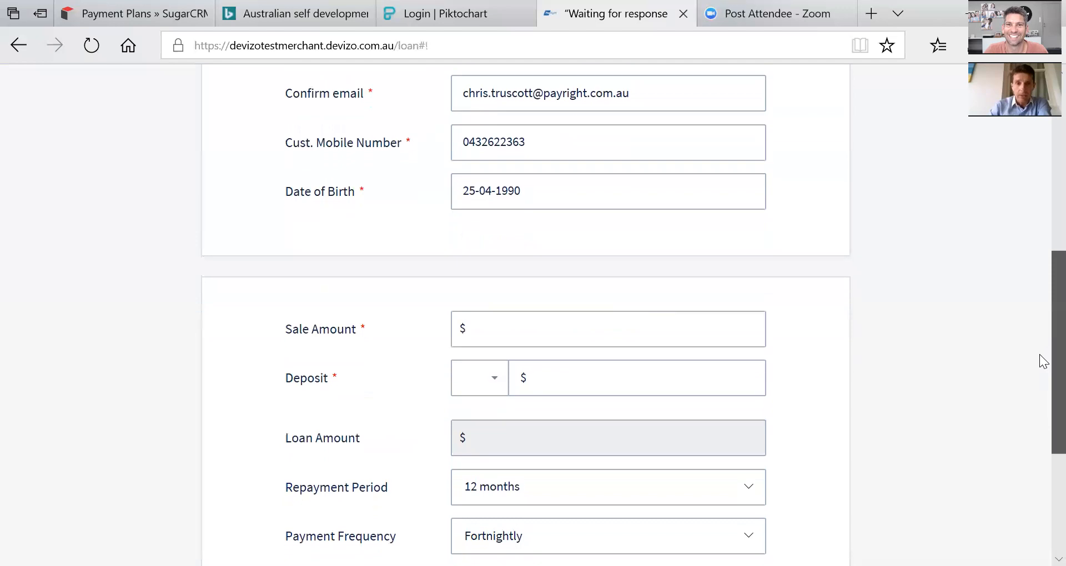
# Enter a $500 sale amount and keep the 10% deposit.
pyautogui.click(528, 298)
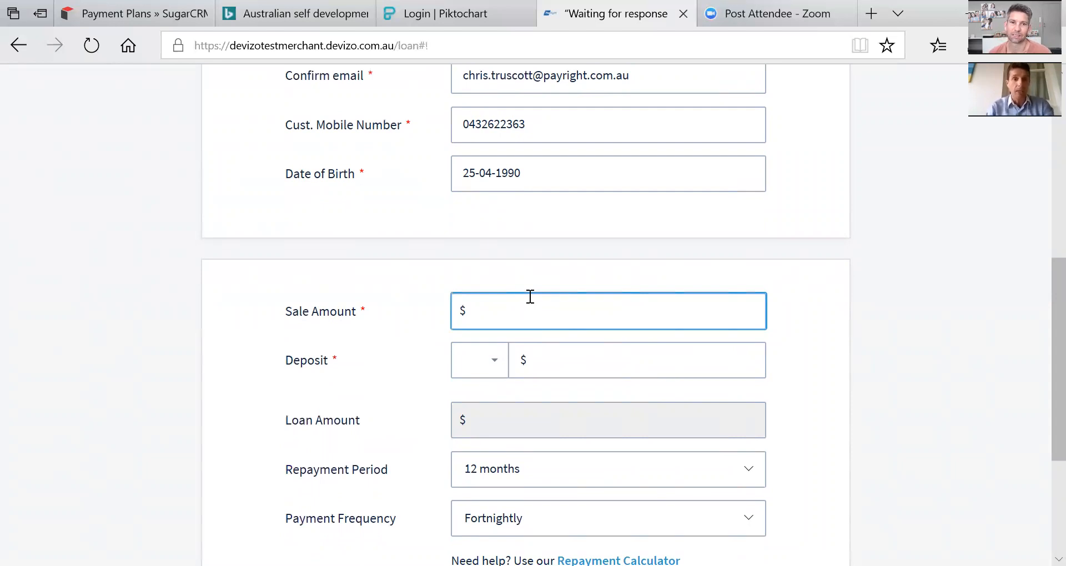
pyautogui.write('500')
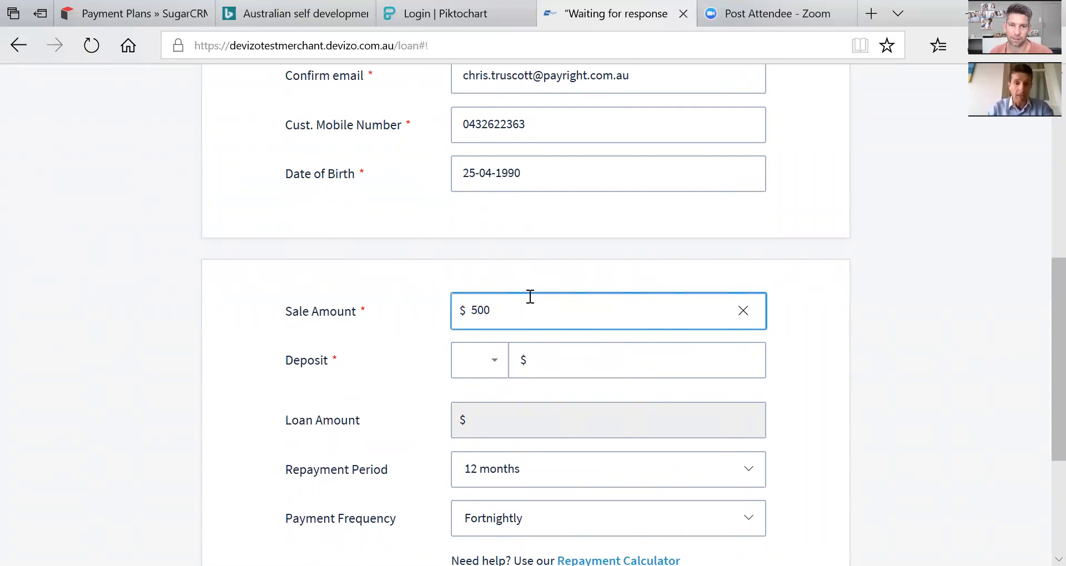
pyautogui.press('Tab')
pyautogui.click(537, 402)
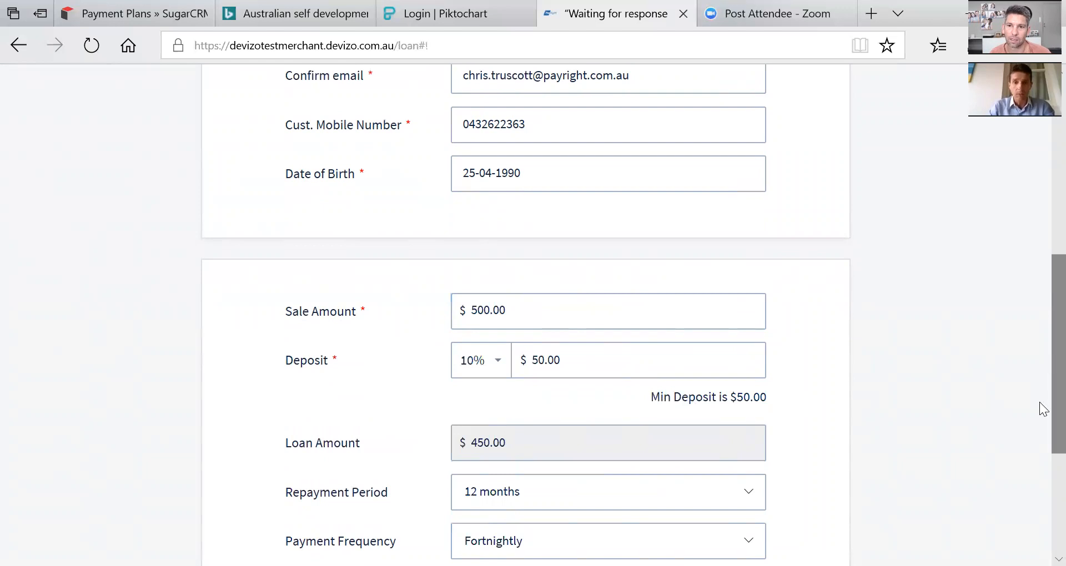
pyautogui.scroll(-2, 1039, 409)
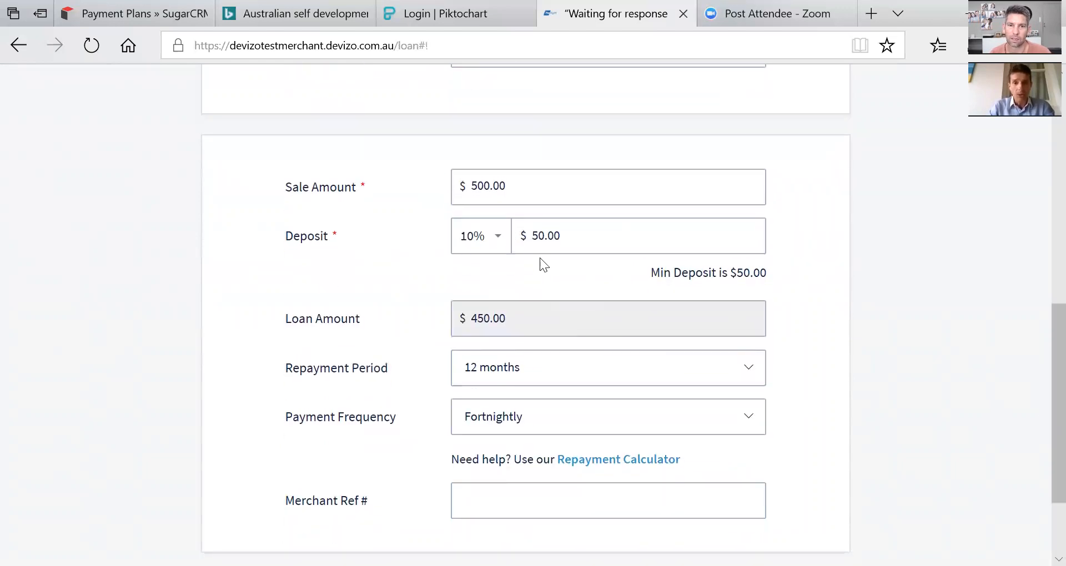
pyautogui.click(497, 247)
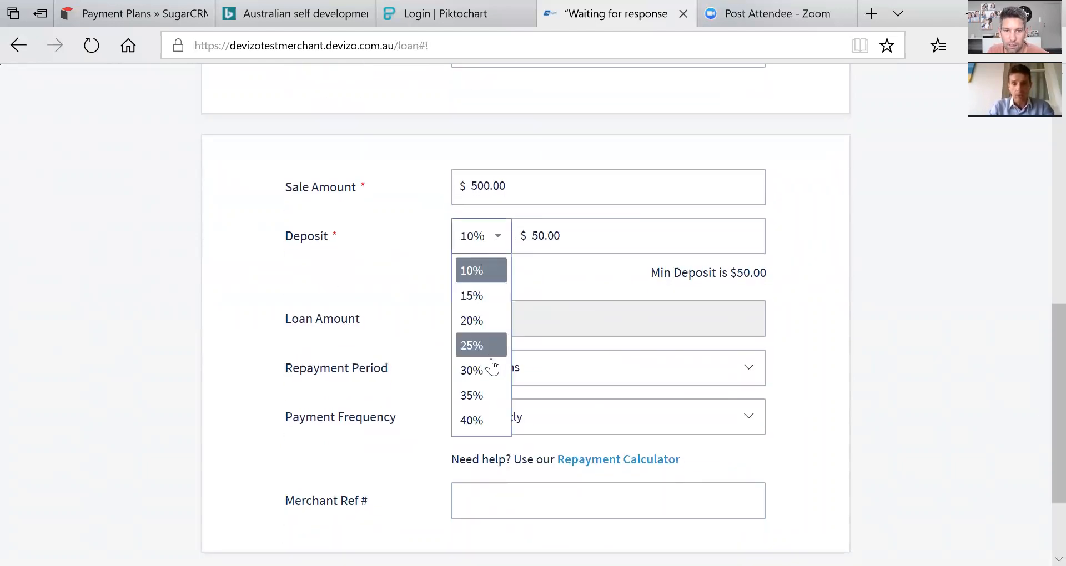
pyautogui.click(541, 269)
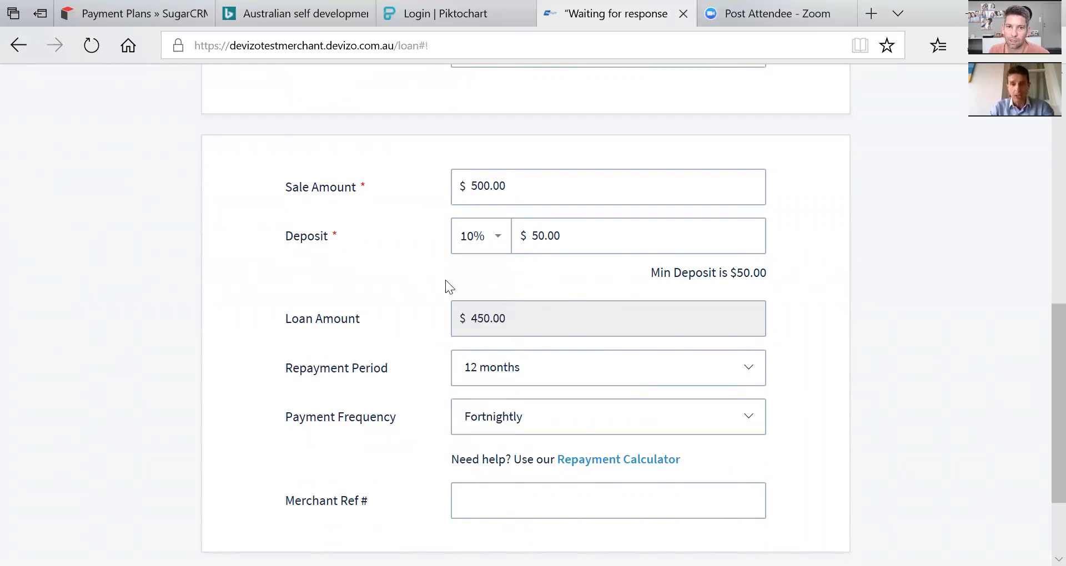
pyautogui.click(496, 241)
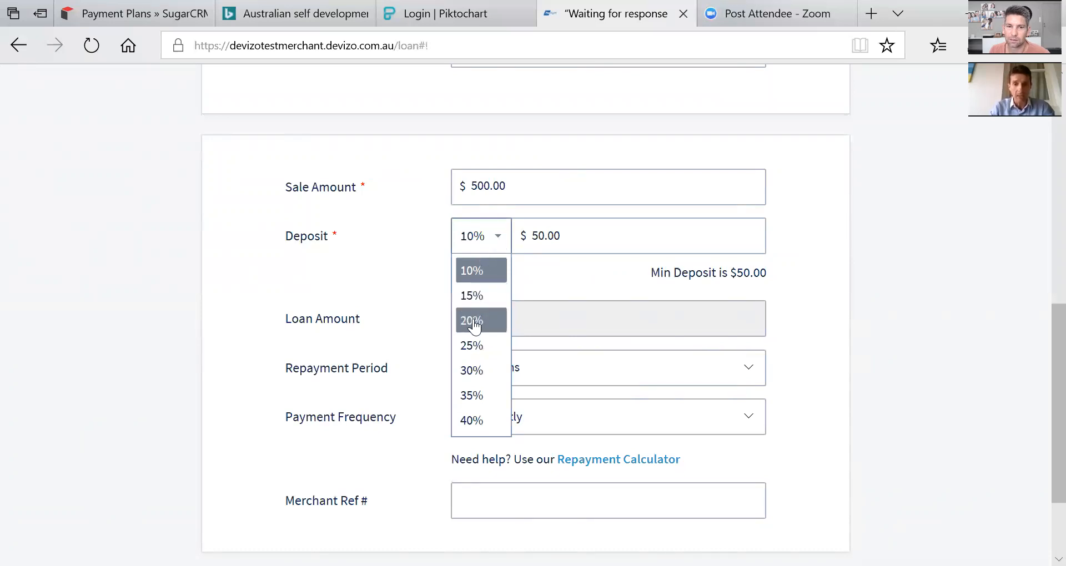
pyautogui.click(562, 272)
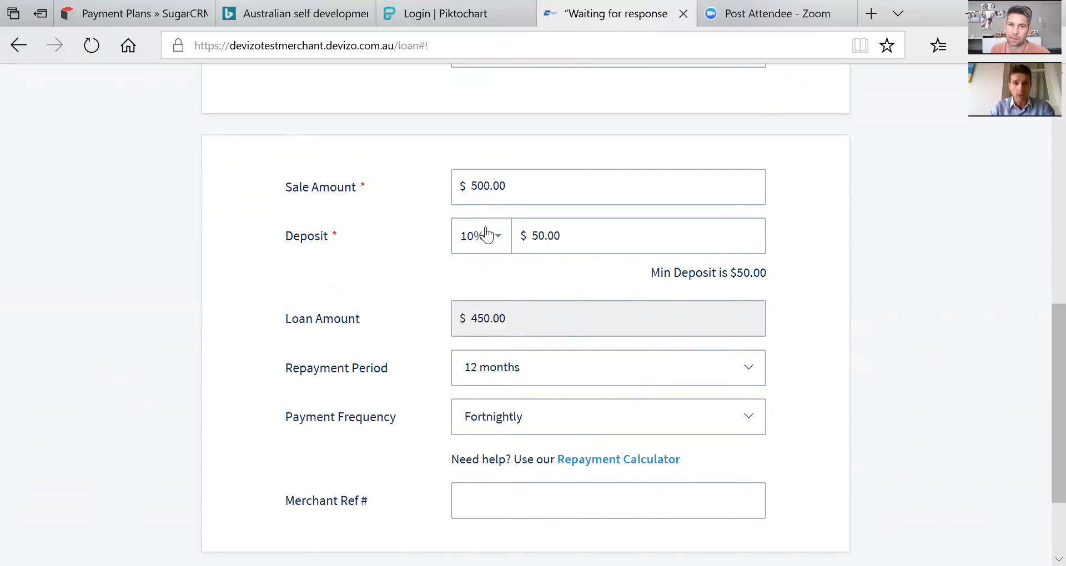
pyautogui.click(498, 238)
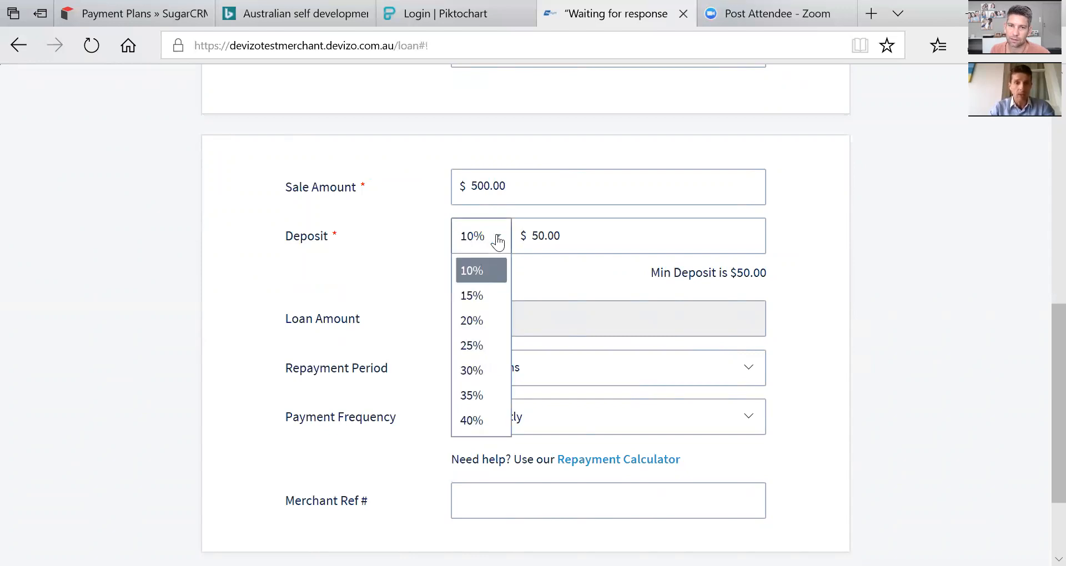
pyautogui.click(542, 272)
# Keep a 12-month term with fortnightly payments and open the repayment calculator.
pyautogui.click(531, 369)
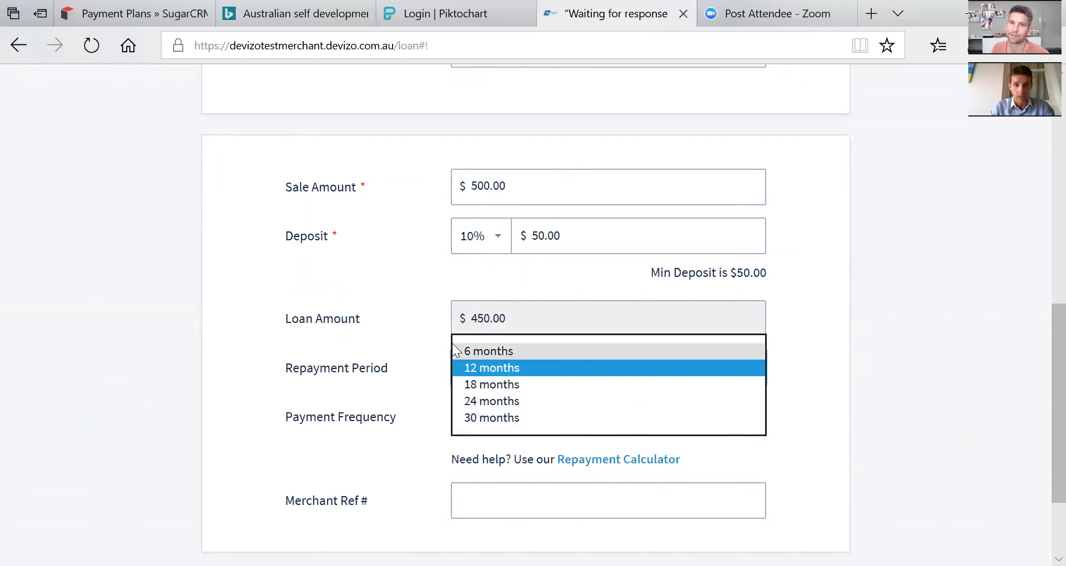
pyautogui.click(423, 350)
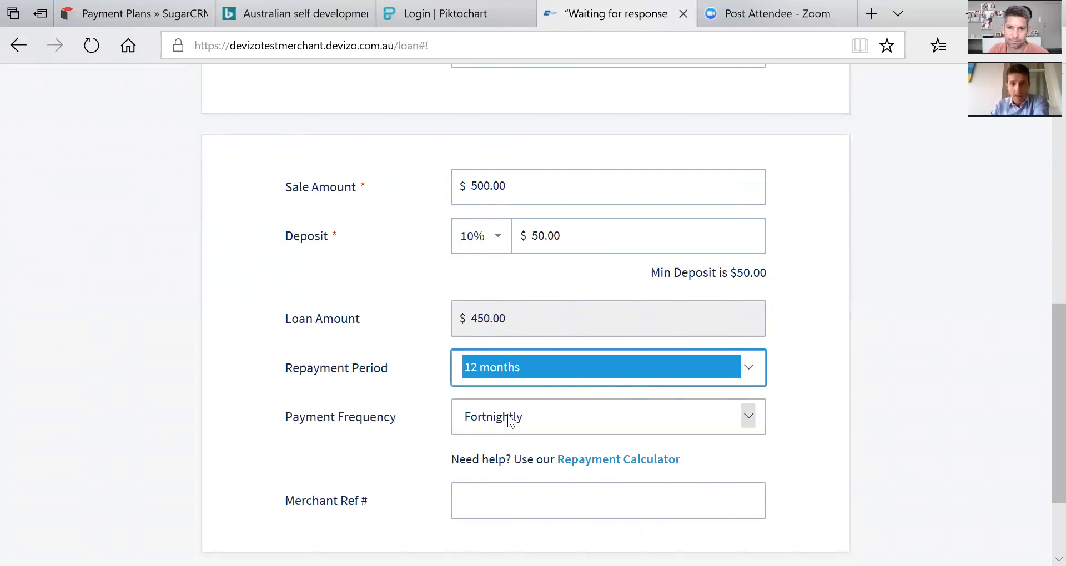
pyautogui.click(553, 418)
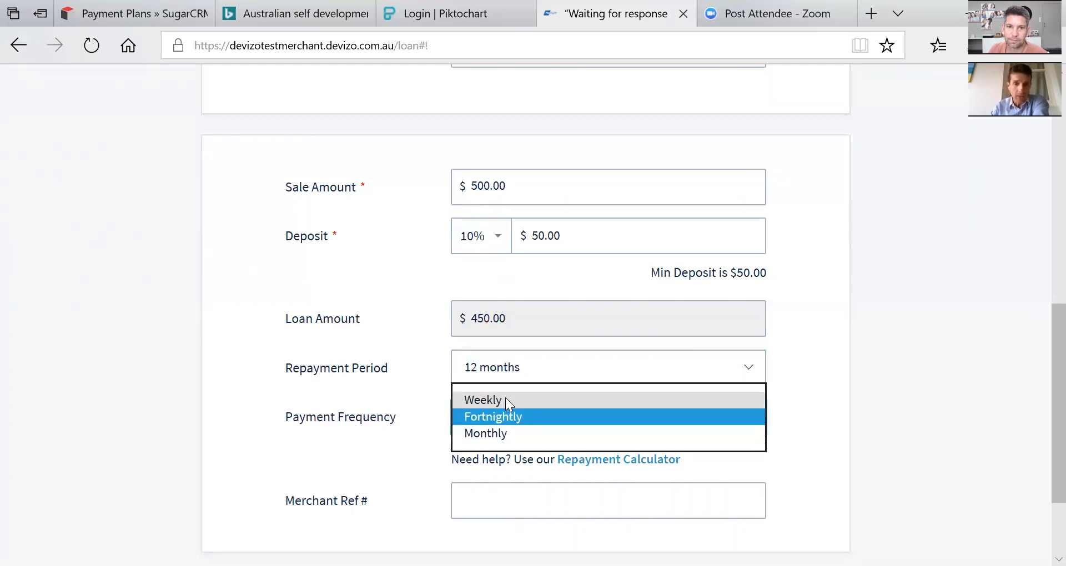
pyautogui.click(421, 417)
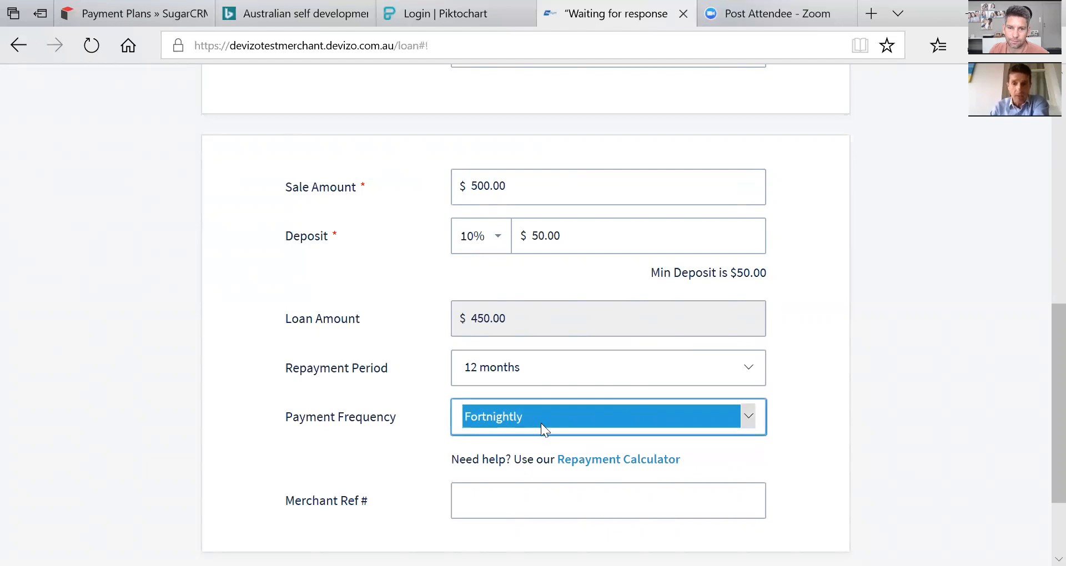
pyautogui.click(617, 460)
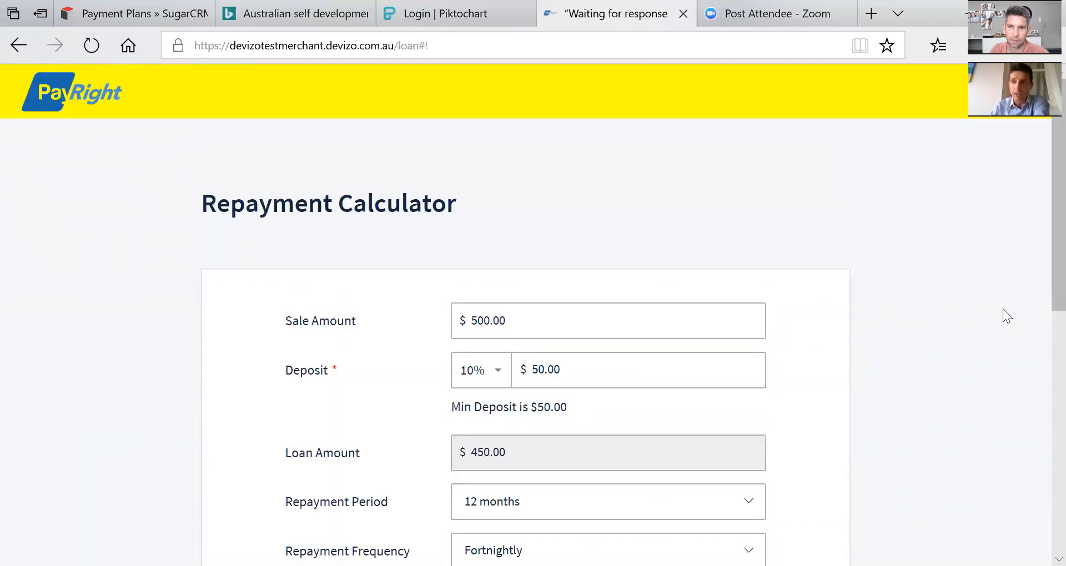
# Scroll to the calculator summary showing 26 fortnightly repayments of $24.14 and $509 total credit.
pyautogui.scroll(-5, 1040, 251)
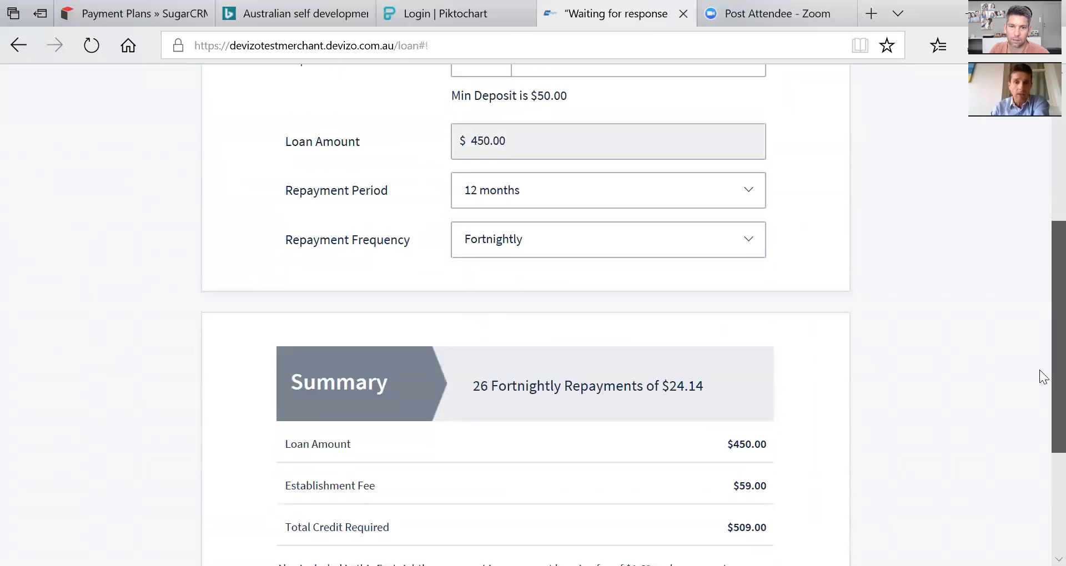
pyautogui.scroll(-2, 1043, 383)
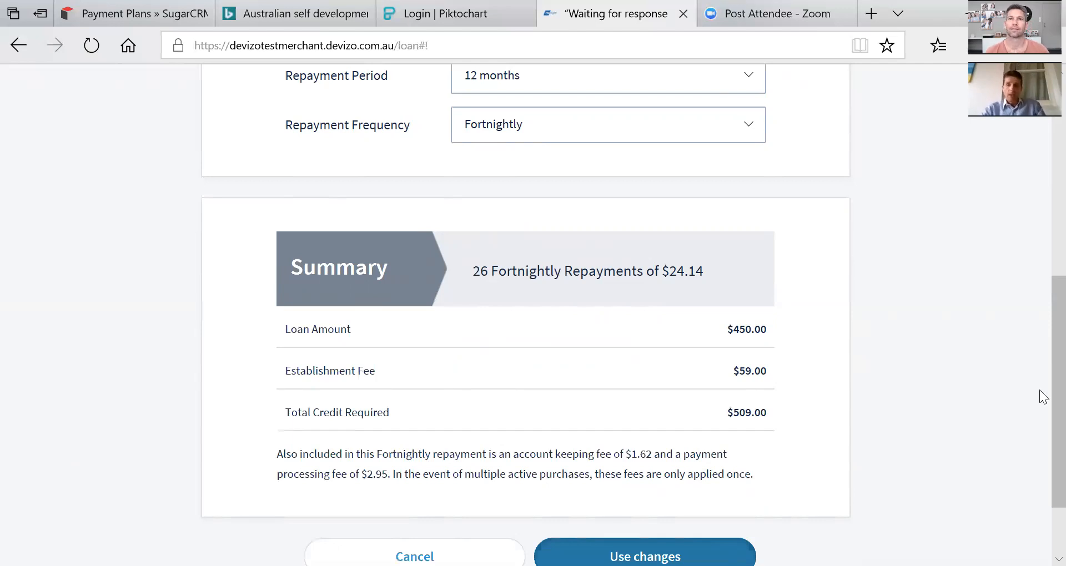
# Try a 6-month repayment period, switch back to 12 months, and apply the calculator terms.
pyautogui.scroll(-2, 1039, 411)
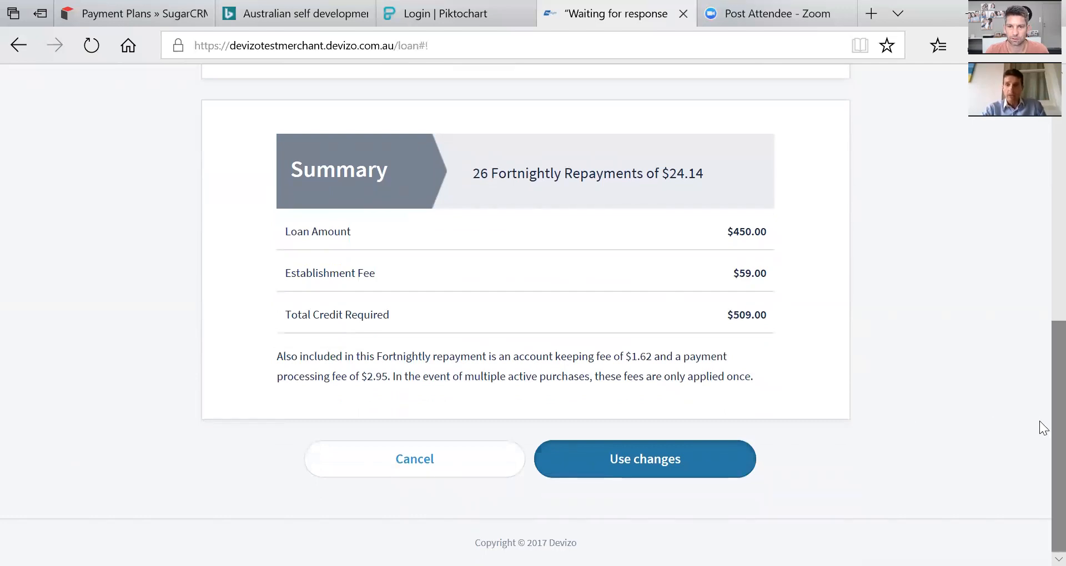
pyautogui.scroll(5, 1040, 298)
pyautogui.scroll(-2, 1040, 277)
pyautogui.click(557, 202)
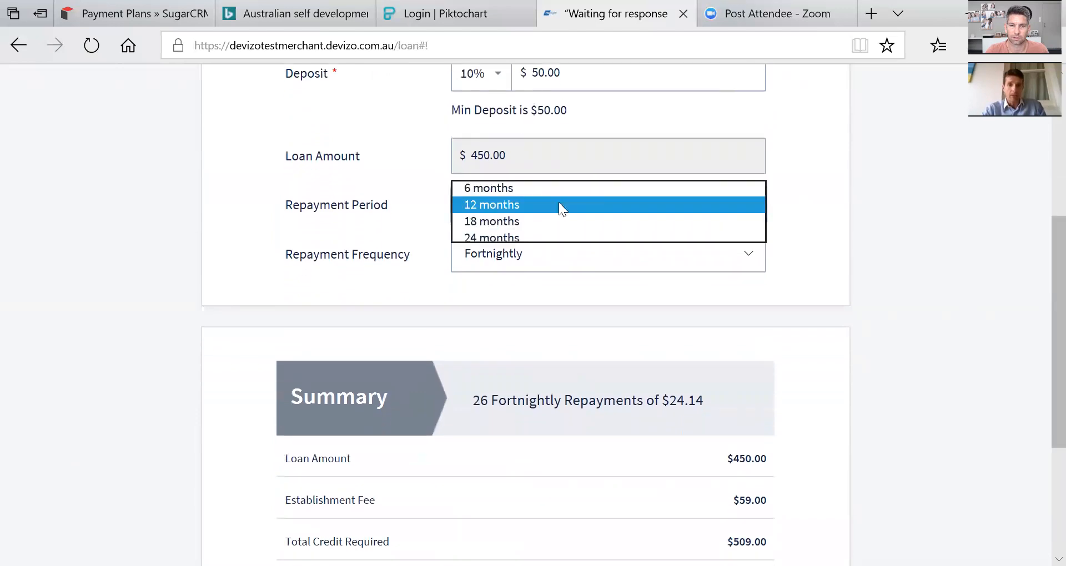
pyautogui.click(576, 190)
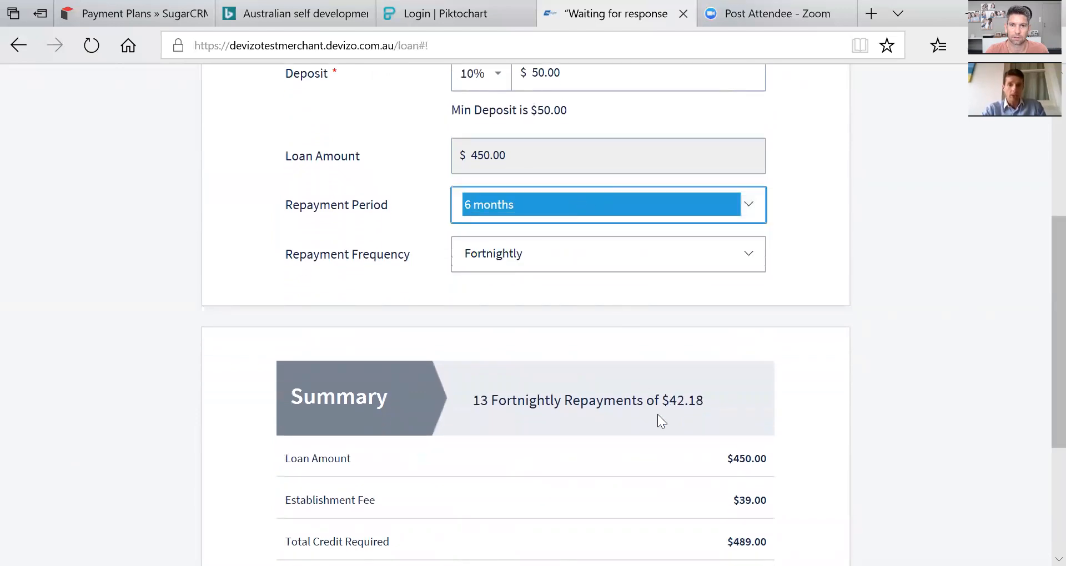
pyautogui.click(569, 201)
pyautogui.click(529, 216)
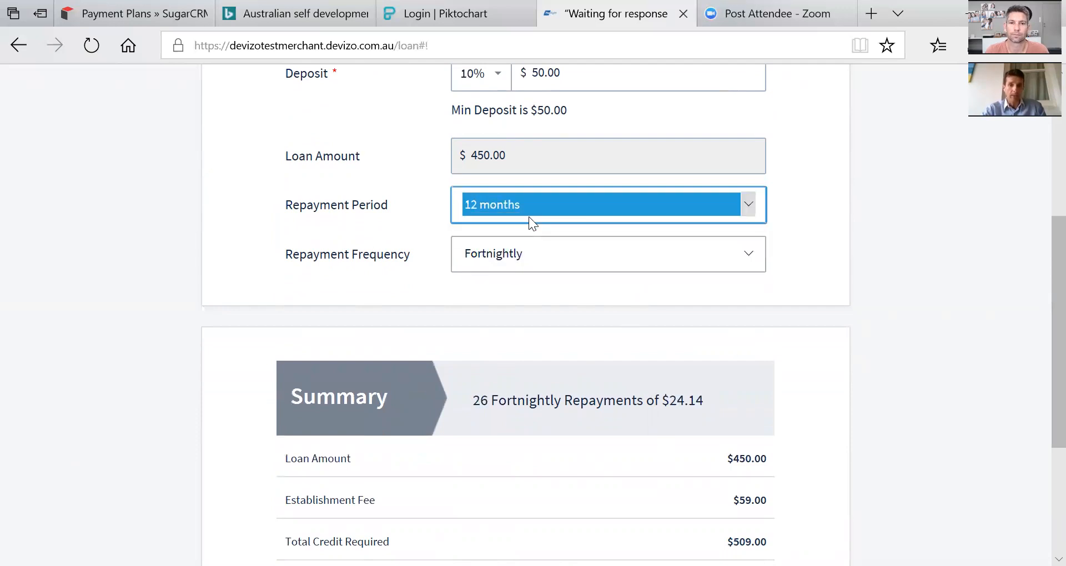
pyautogui.scroll(-4, 1040, 431)
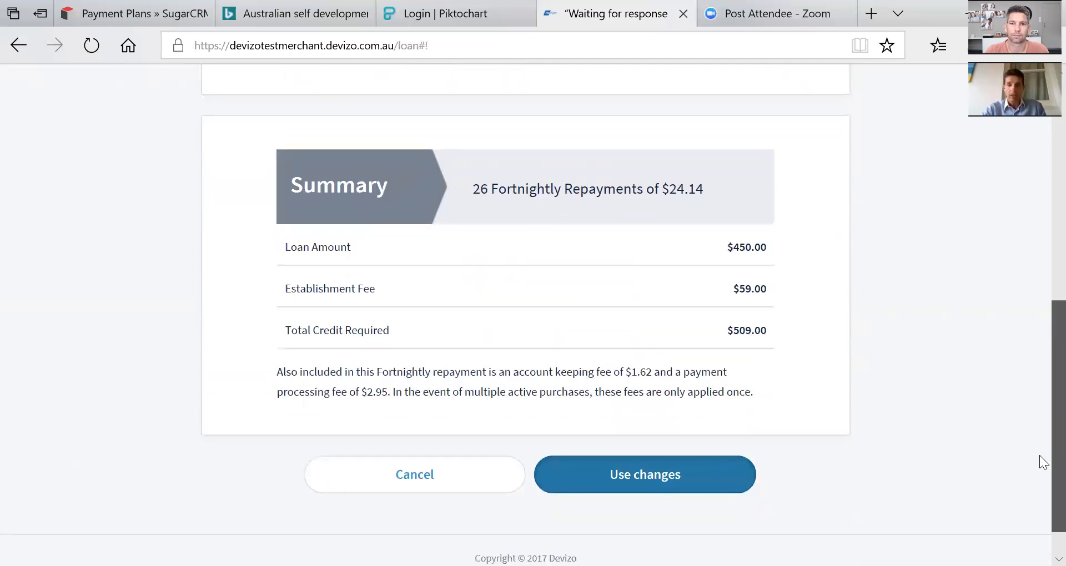
pyautogui.click(630, 457)
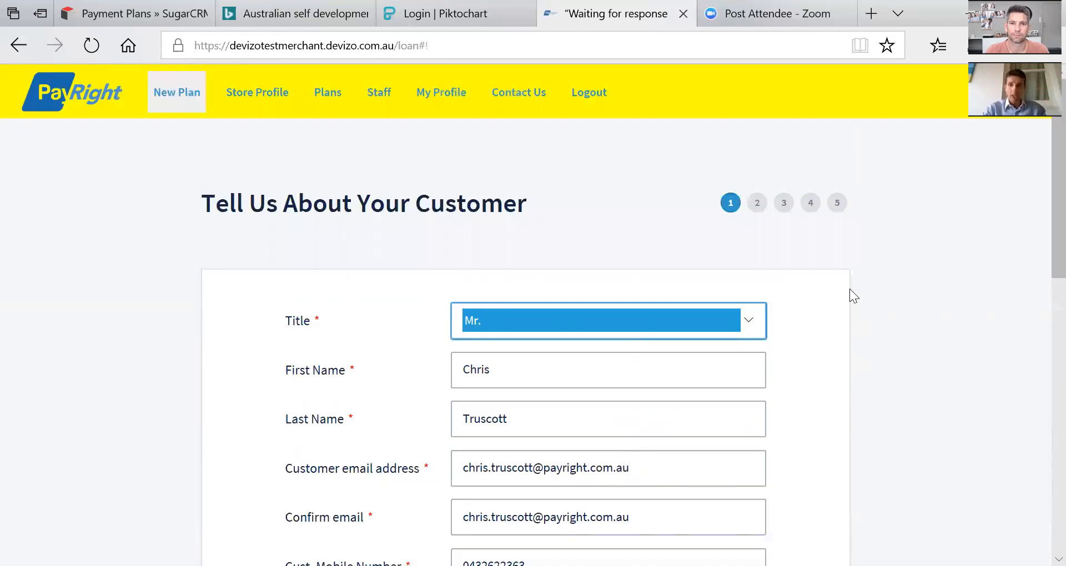
# Review the completed customer and $500 loan details and continue to step 2.
pyautogui.scroll(-10, 1040, 232)
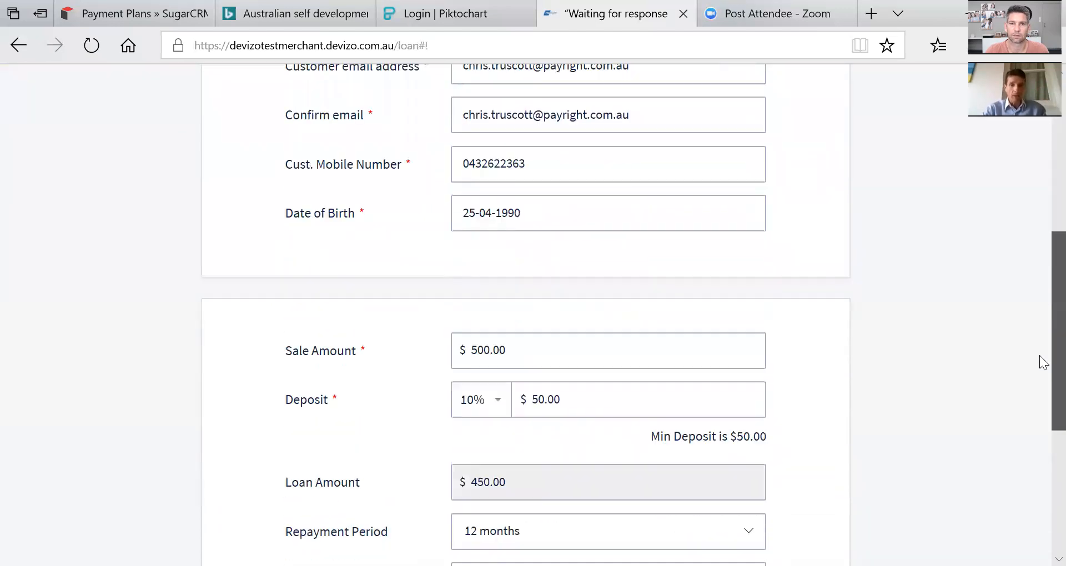
pyautogui.scroll(-2, 1039, 464)
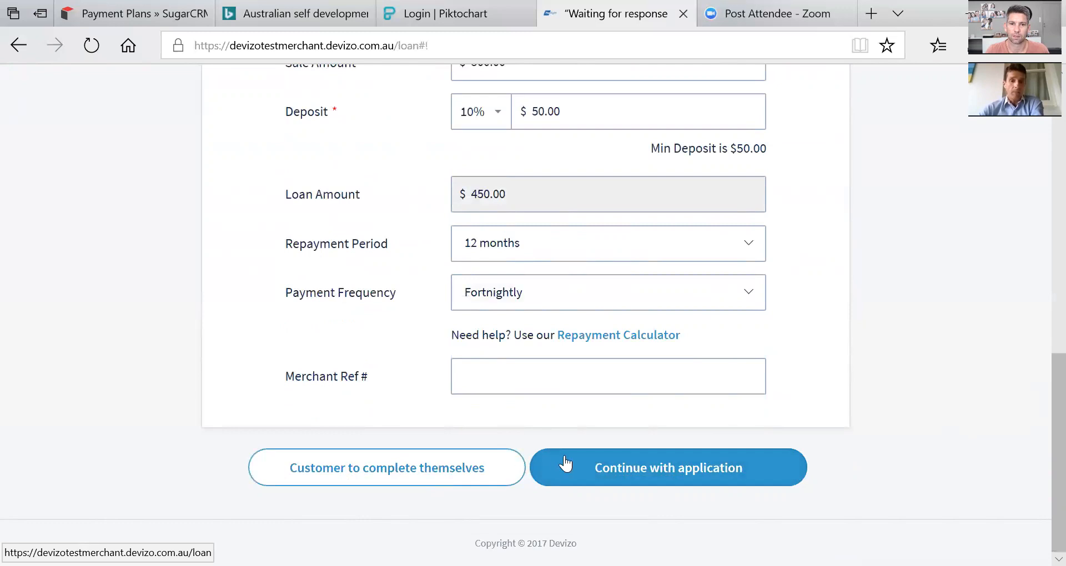
pyautogui.click(633, 467)
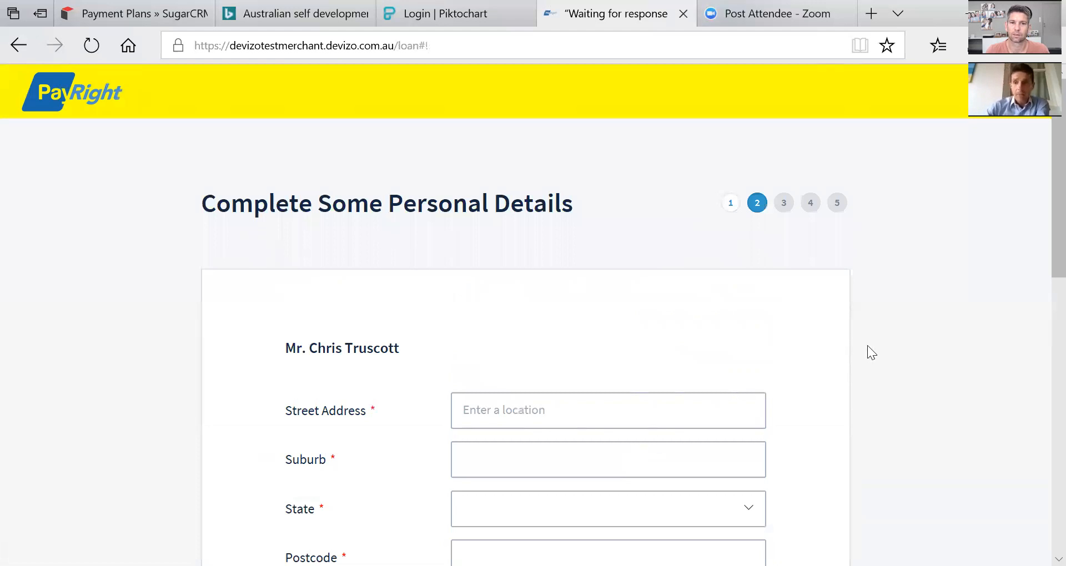
# Fill the street address from the first suggestion, auto-completing suburb, state and postcode.
pyautogui.scroll(-2, 1040, 217)
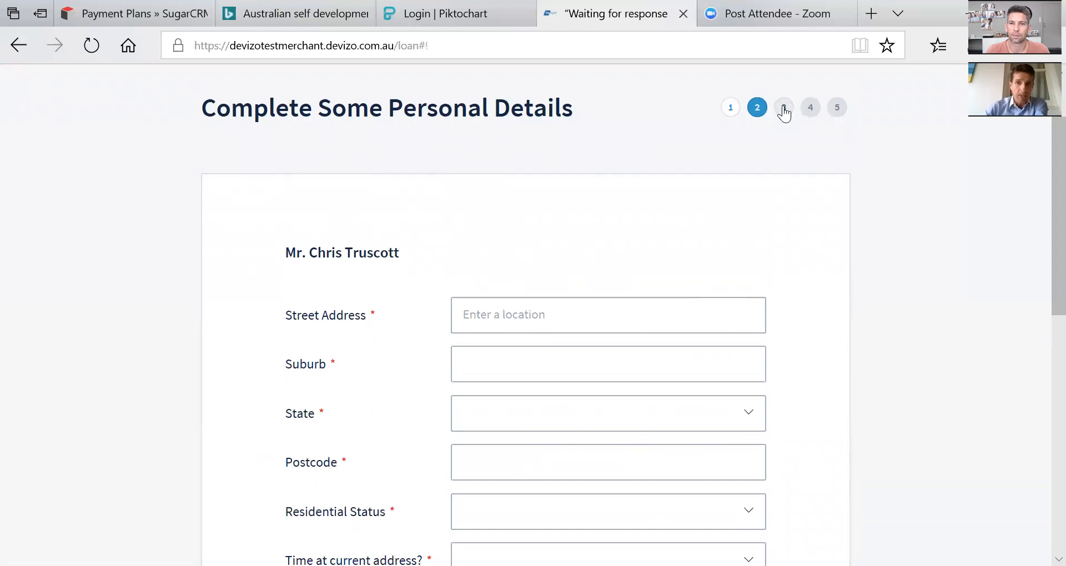
pyautogui.click(482, 312)
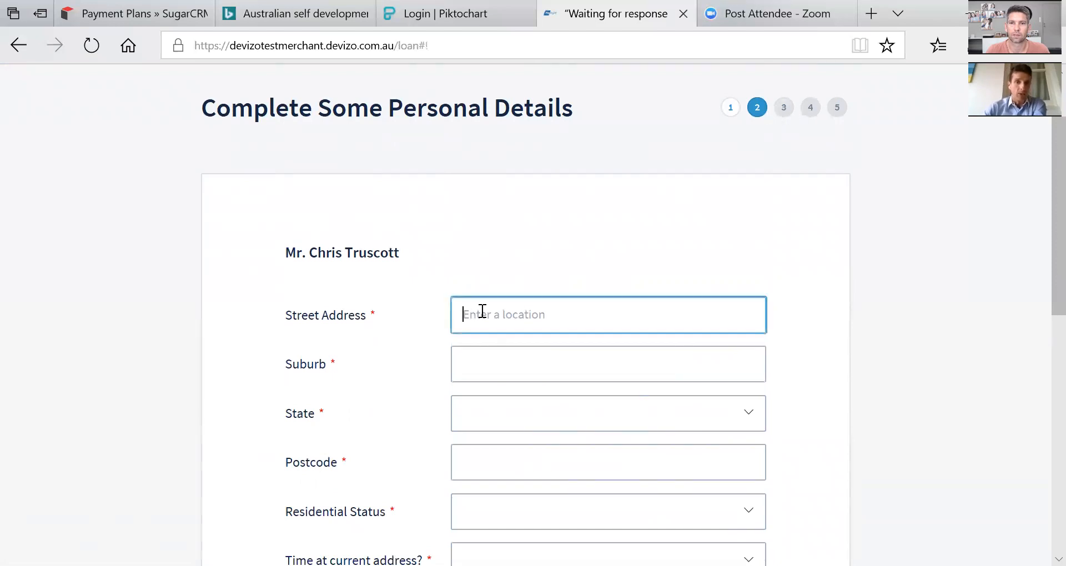
pyautogui.write('1')
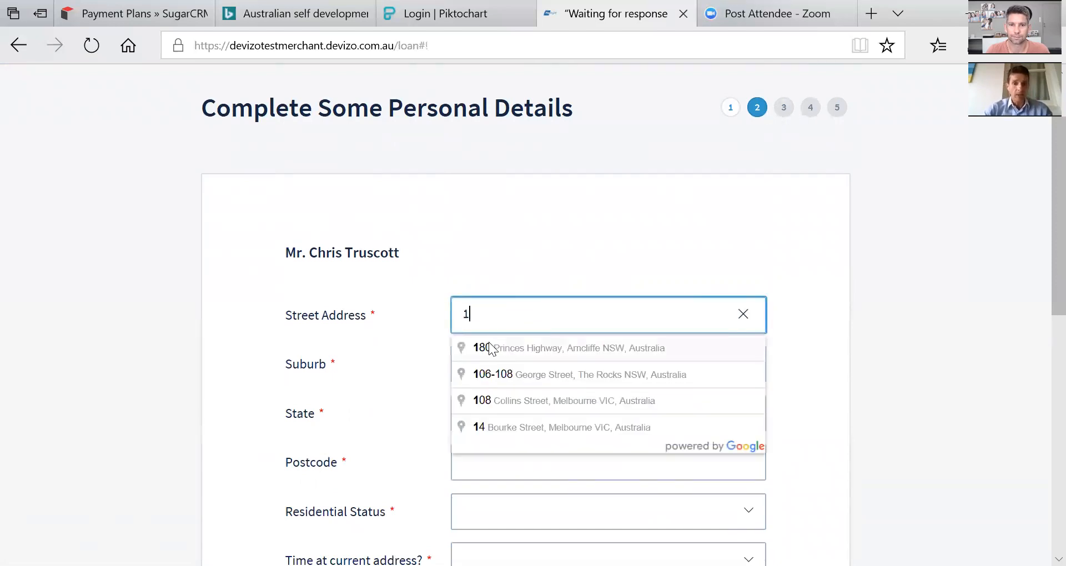
pyautogui.click(544, 347)
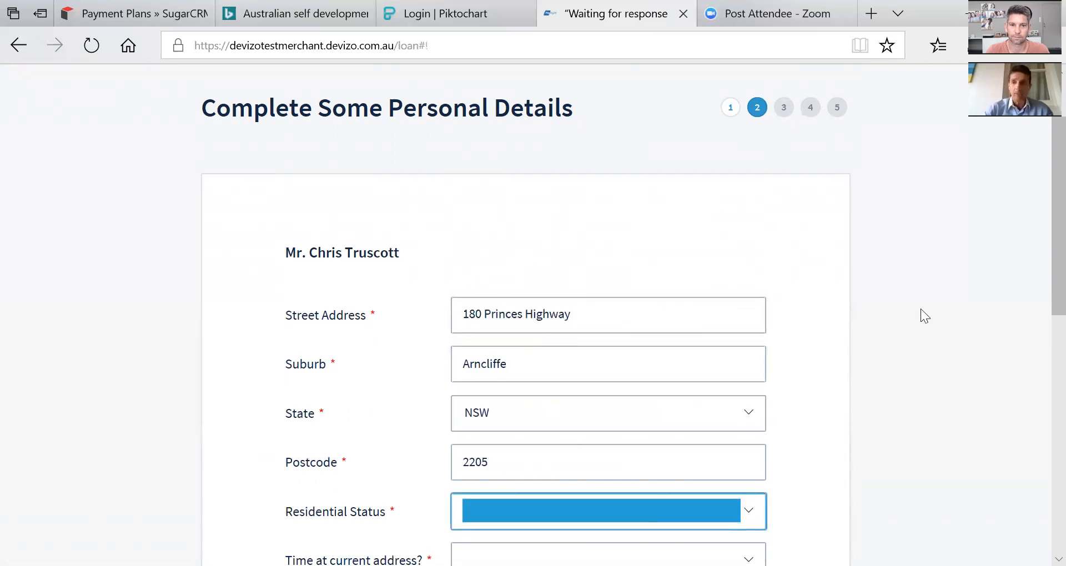
pyautogui.scroll(-4, 613, 238)
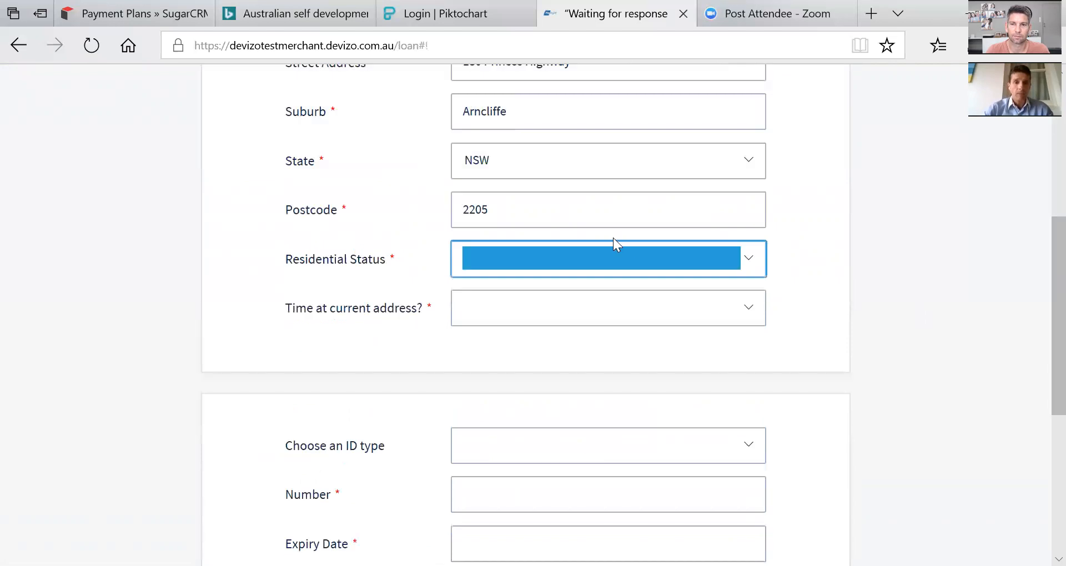
# Set residential status to Own without Mortgage and time at address to 2 - 3 years.
pyautogui.click(551, 251)
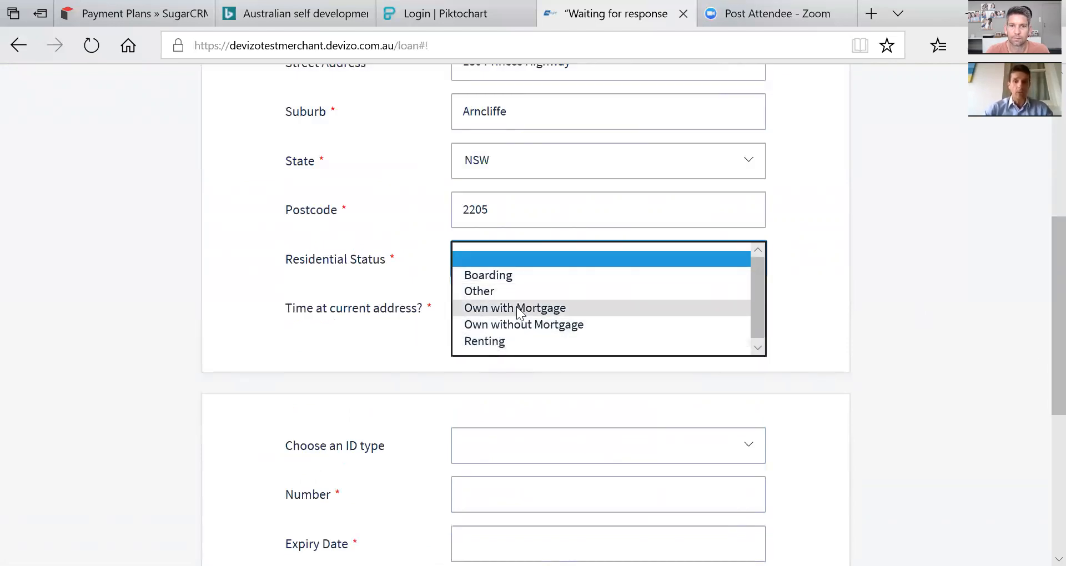
pyautogui.click(525, 323)
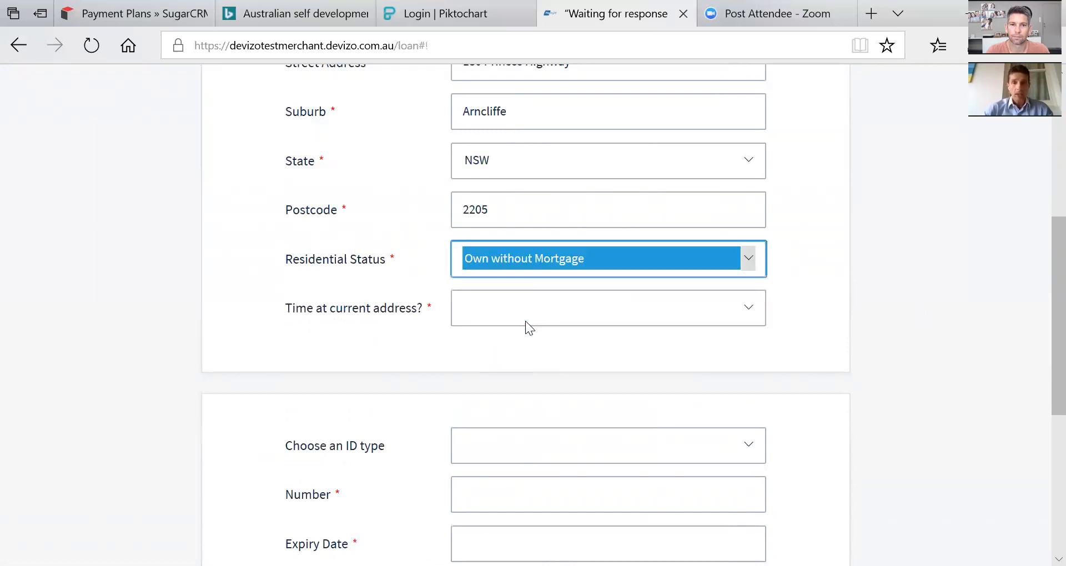
pyautogui.click(512, 307)
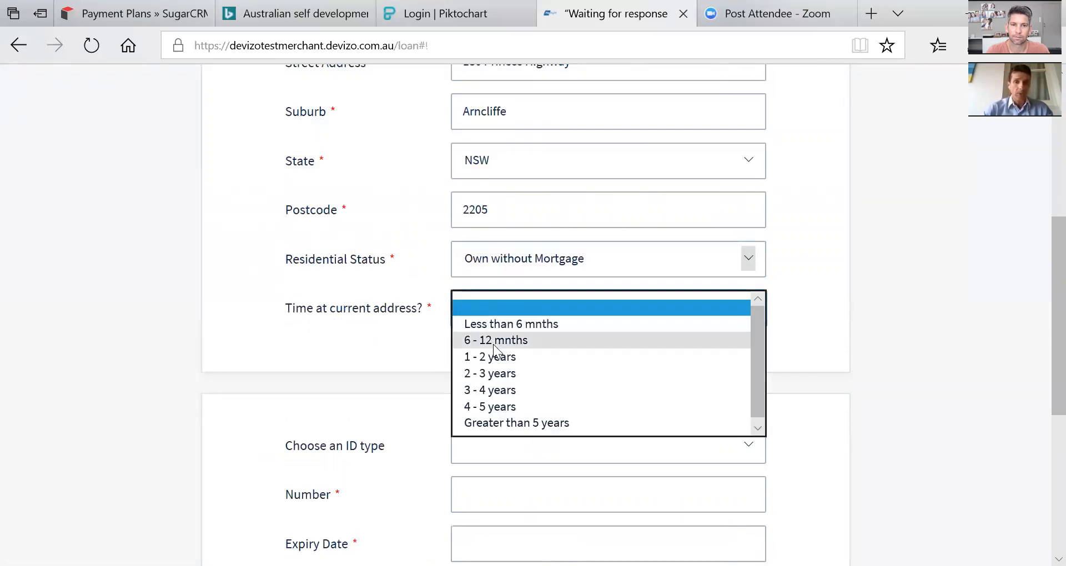
pyautogui.click(493, 371)
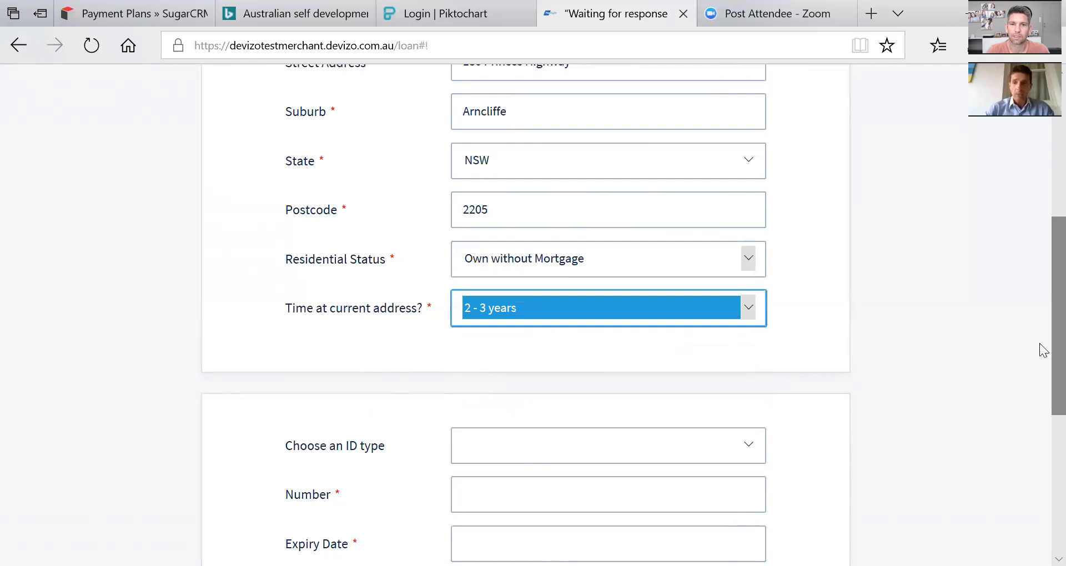
pyautogui.scroll(-3, 1044, 389)
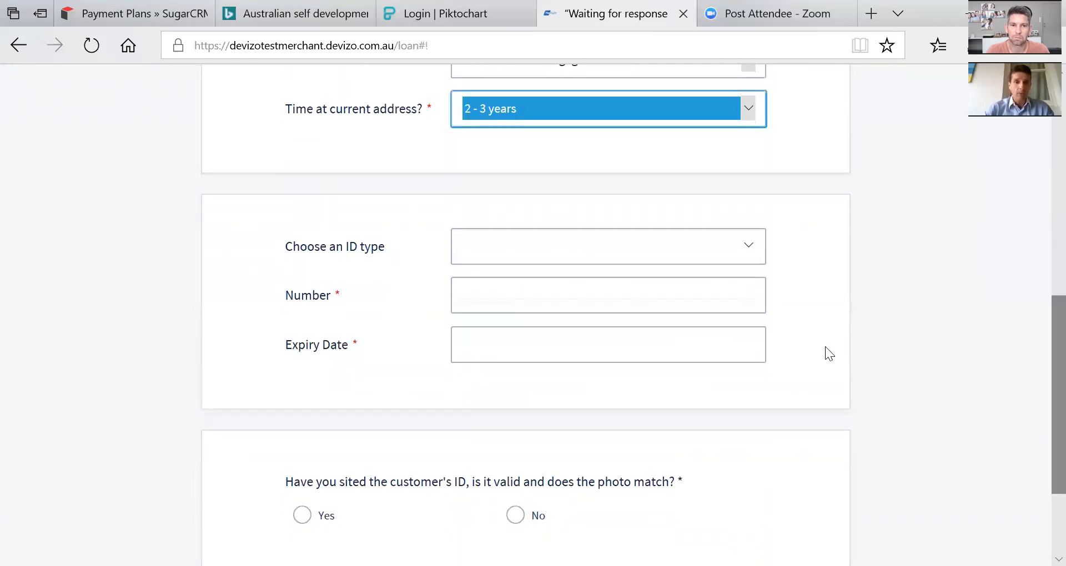
# Add a Driver's Licence ID with its number, expiry 24-04-2018, and confirm it was sighted.
pyautogui.click(546, 247)
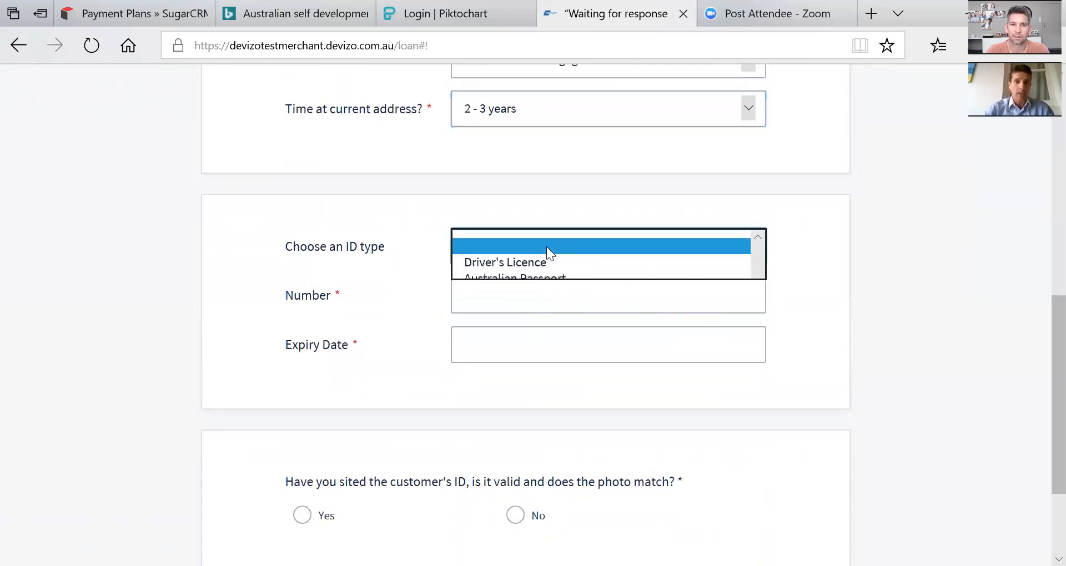
pyautogui.click(483, 260)
pyautogui.click(483, 260)
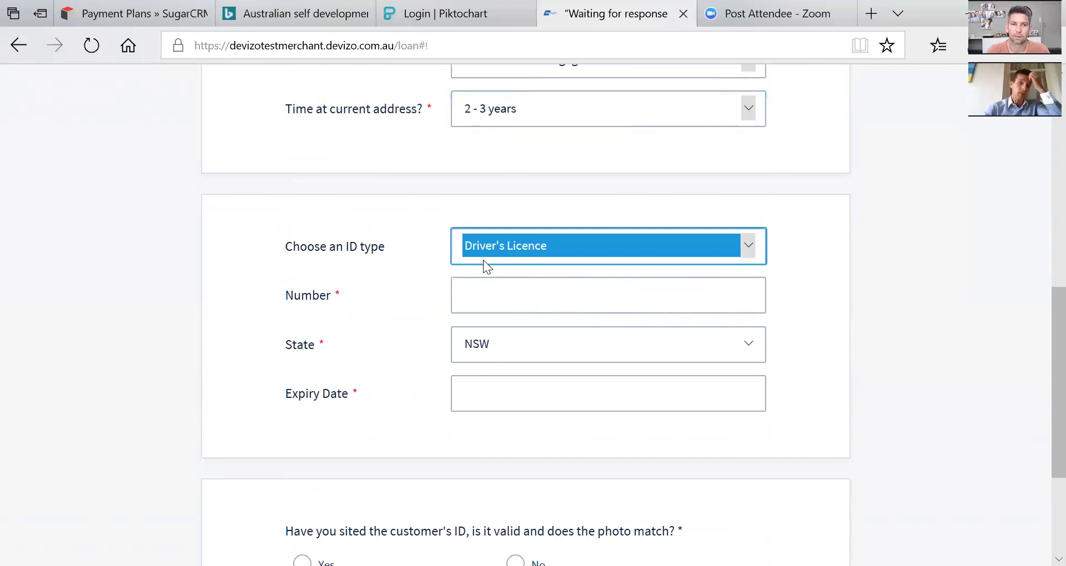
pyautogui.click(485, 293)
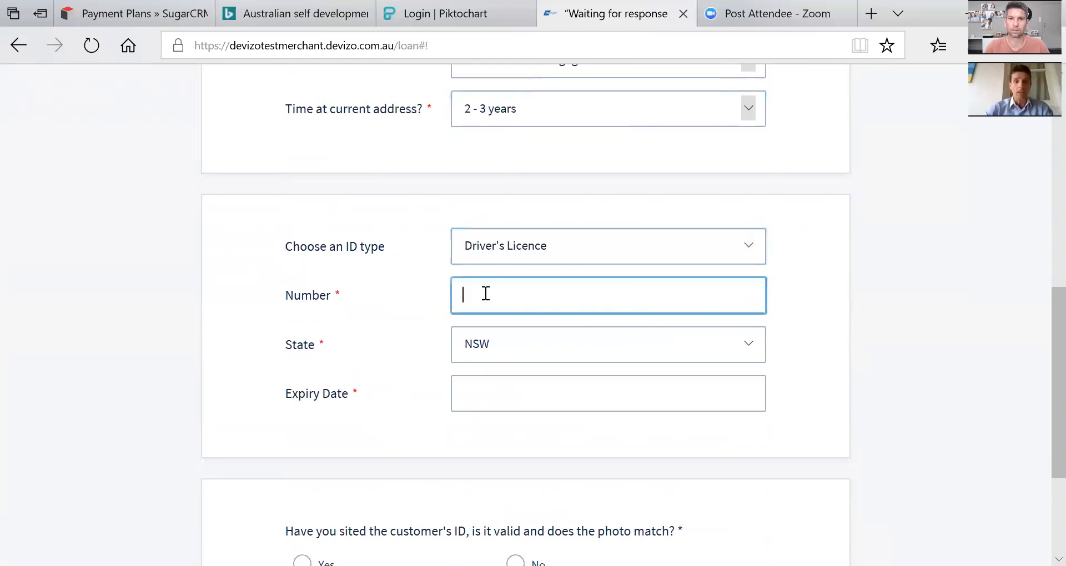
pyautogui.write('111111111')
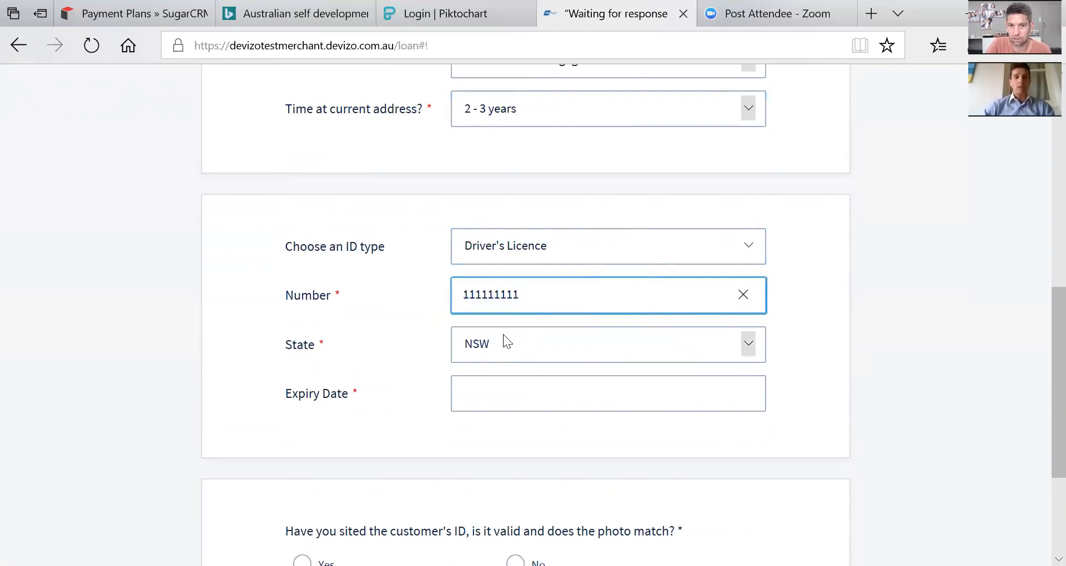
pyautogui.click(482, 394)
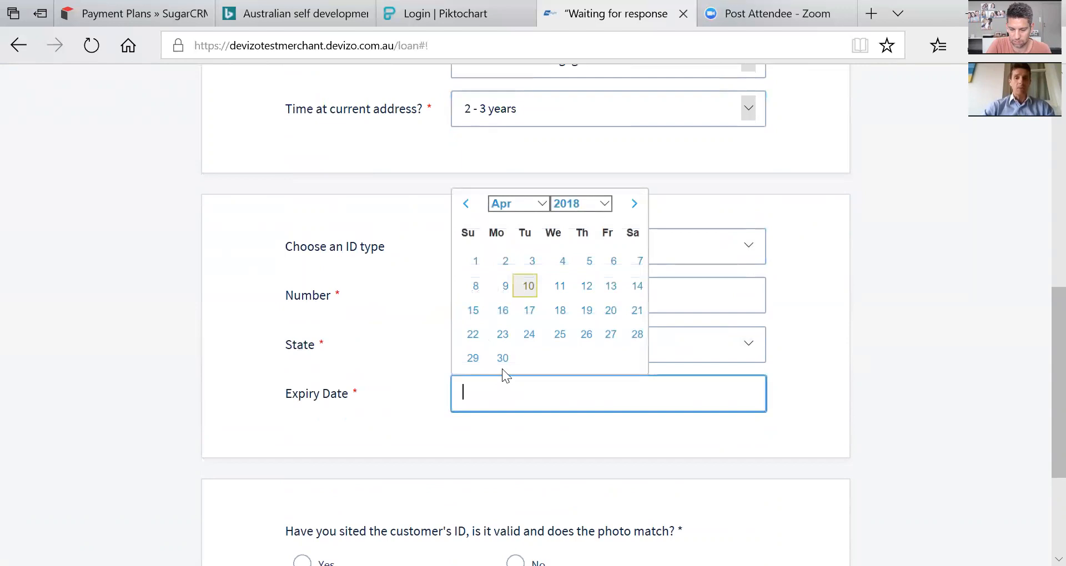
pyautogui.click(526, 335)
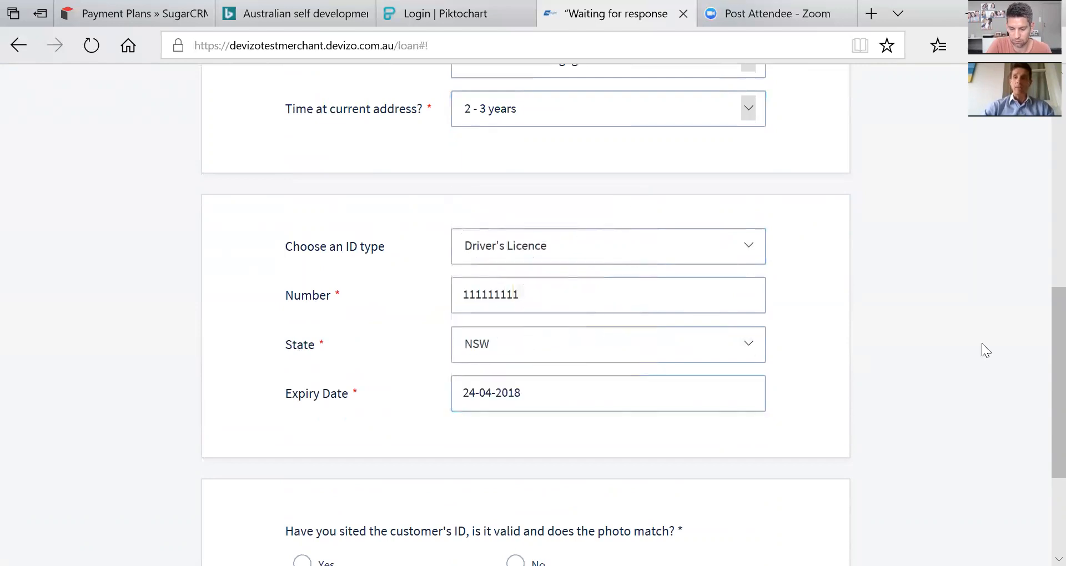
pyautogui.scroll(-3, 1039, 402)
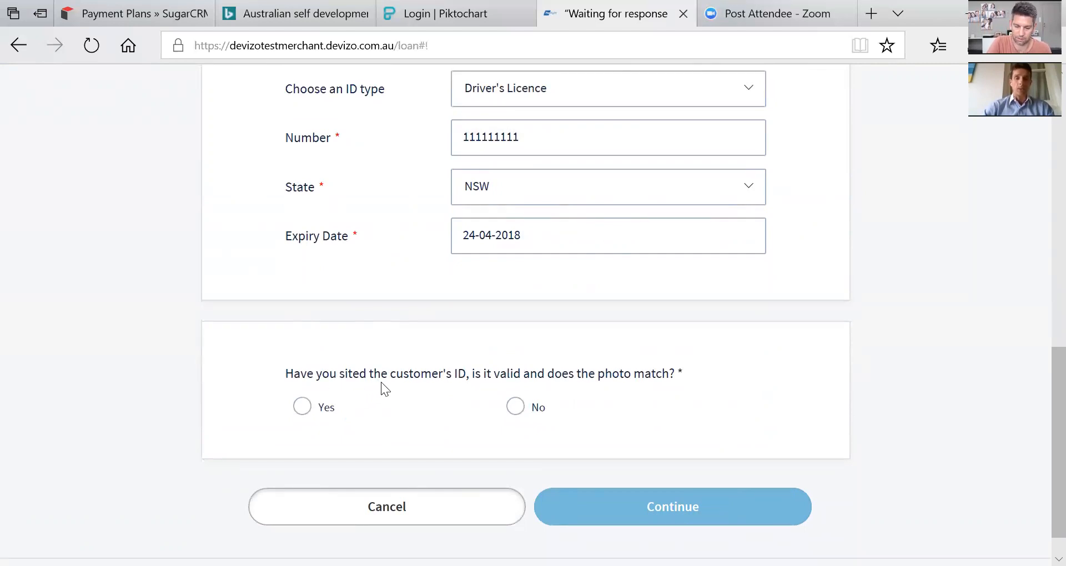
pyautogui.click(303, 408)
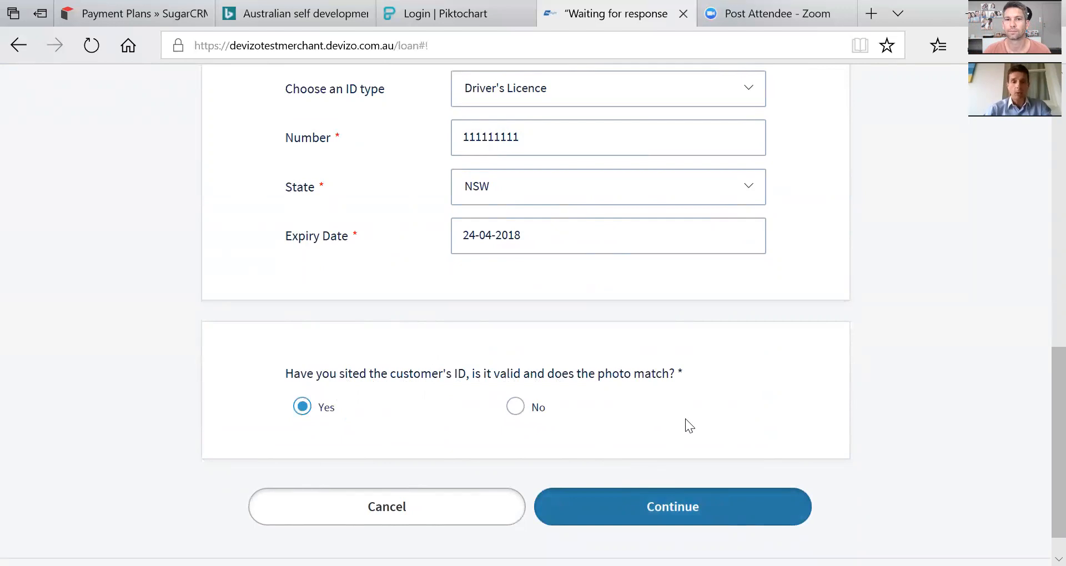
# Submit personal details and set the employment status to Full Time.
pyautogui.click(664, 510)
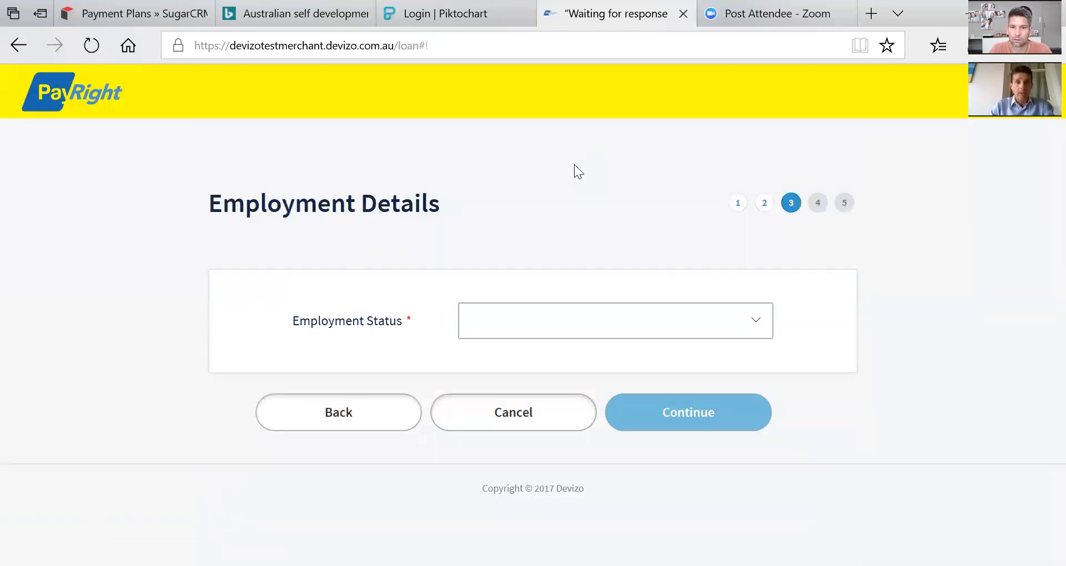
pyautogui.click(504, 311)
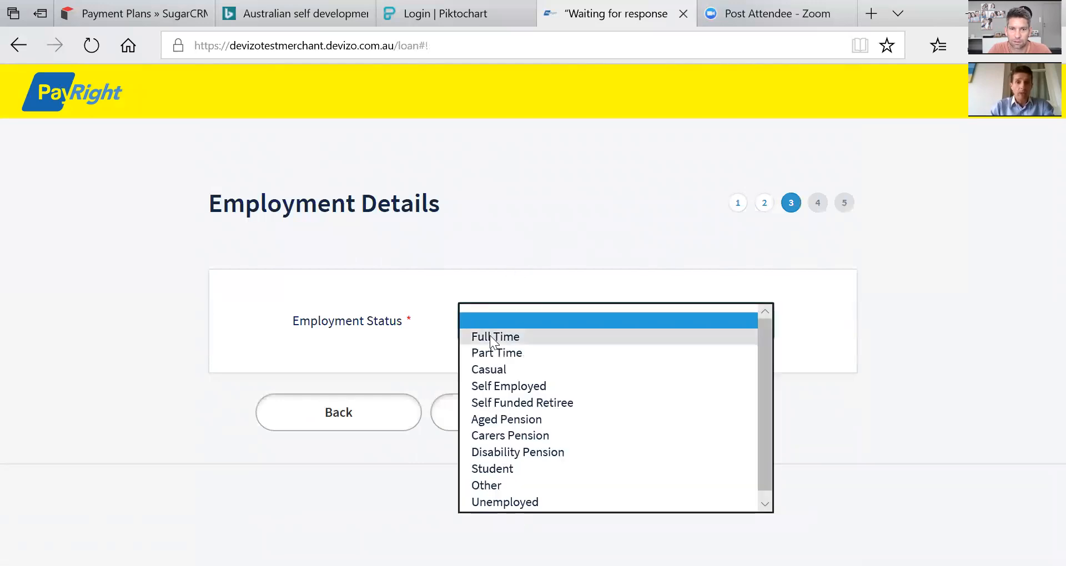
pyautogui.click(535, 336)
pyautogui.click(522, 321)
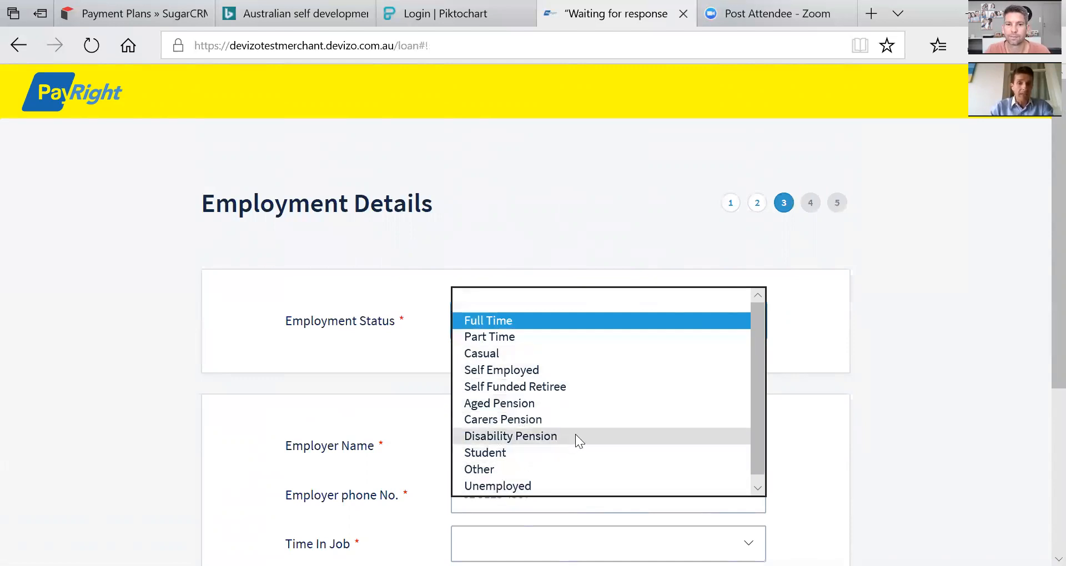
pyautogui.click(407, 341)
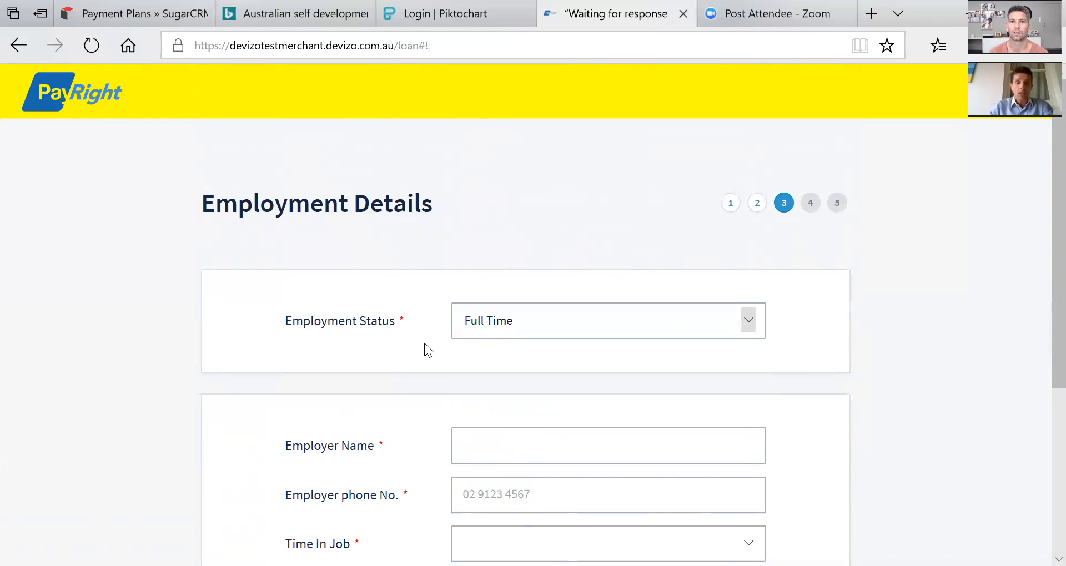
# Enter the employer's phone, 3 - 4 years in job and $1500.00 pay, then continue to review.
pyautogui.click(481, 442)
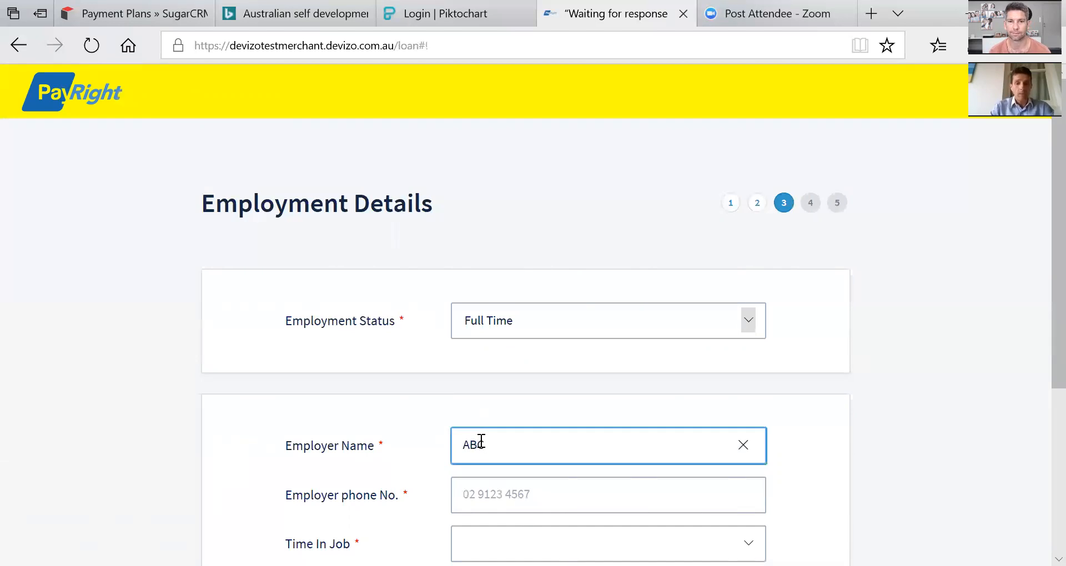
pyautogui.click(481, 494)
pyautogui.write('0299999999')
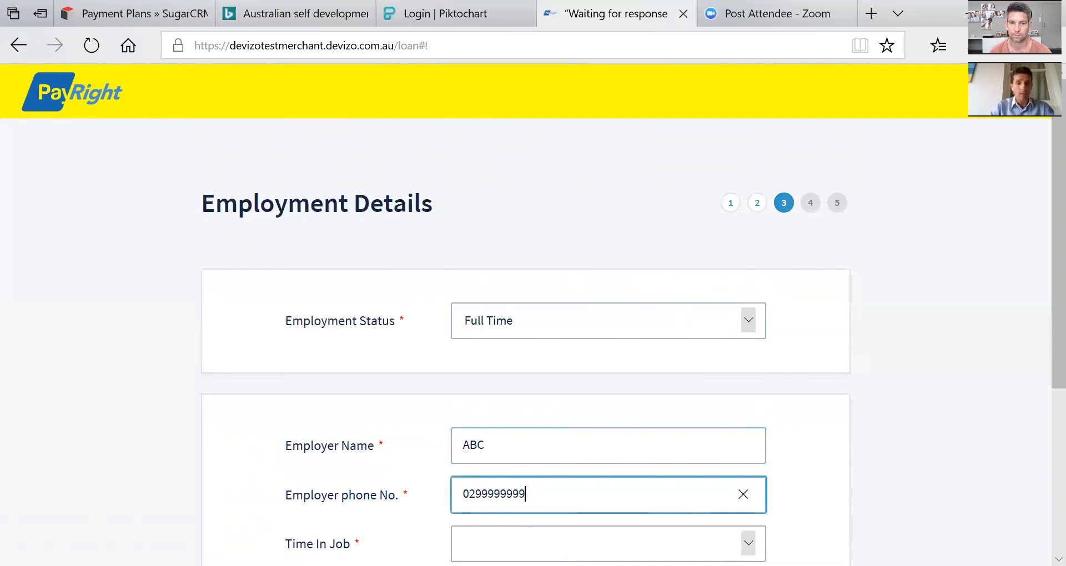
pyautogui.click(481, 543)
pyautogui.click(497, 516)
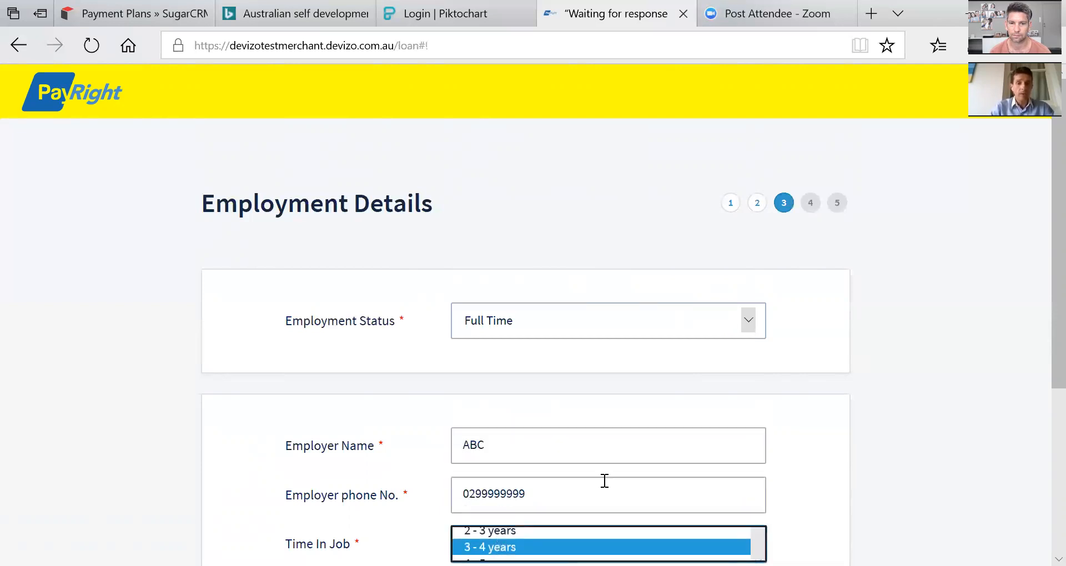
pyautogui.scroll(-5, 1043, 389)
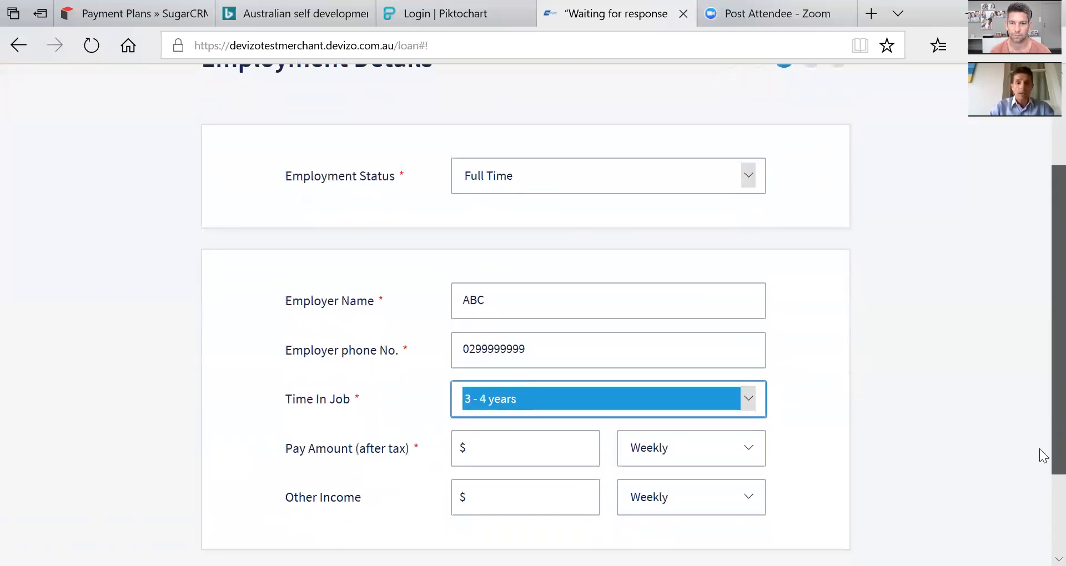
pyautogui.click(497, 359)
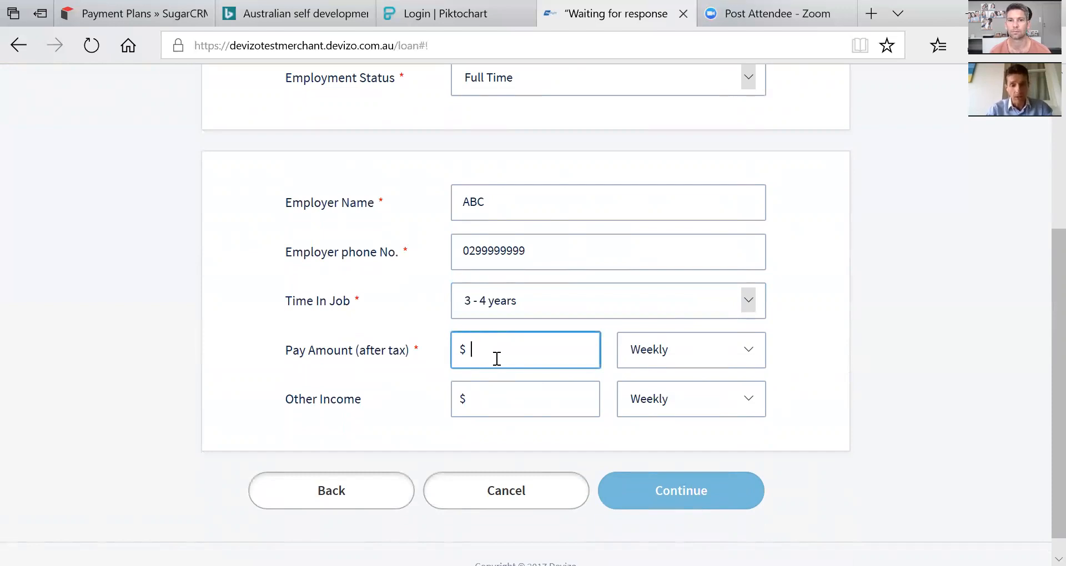
pyautogui.write('1500')
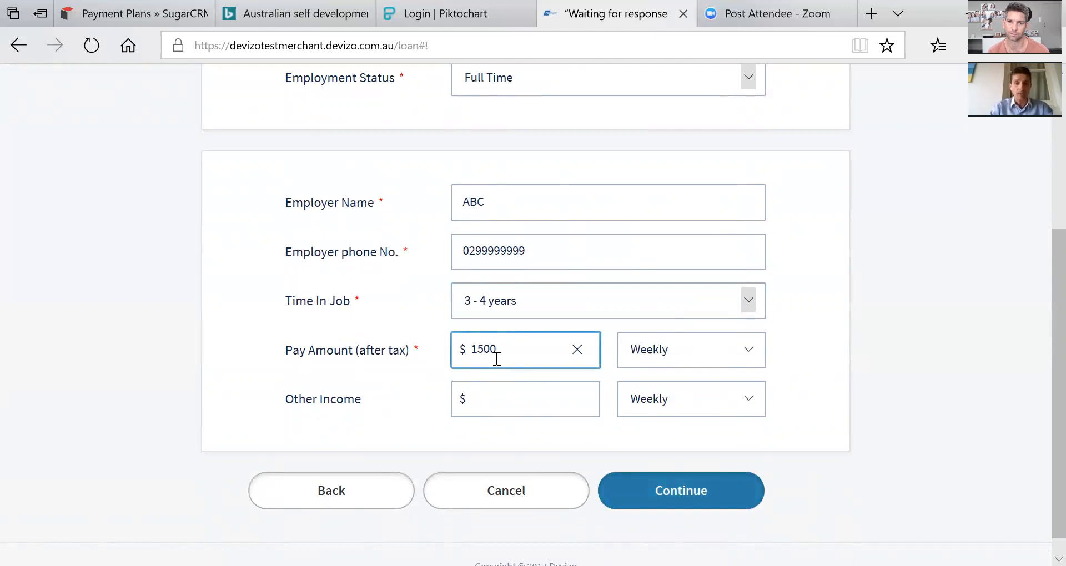
pyautogui.click(800, 375)
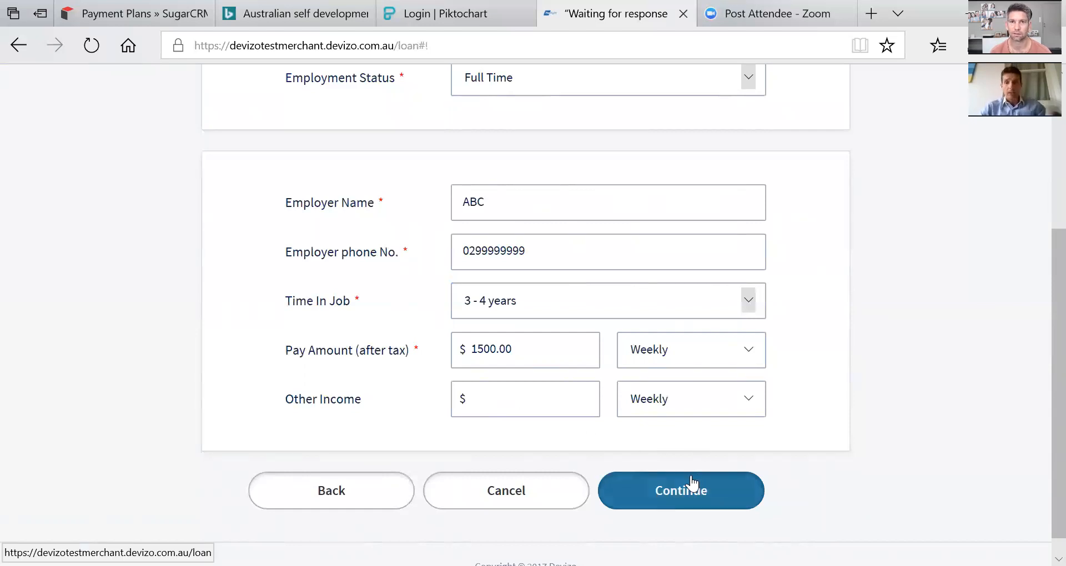
pyautogui.click(683, 490)
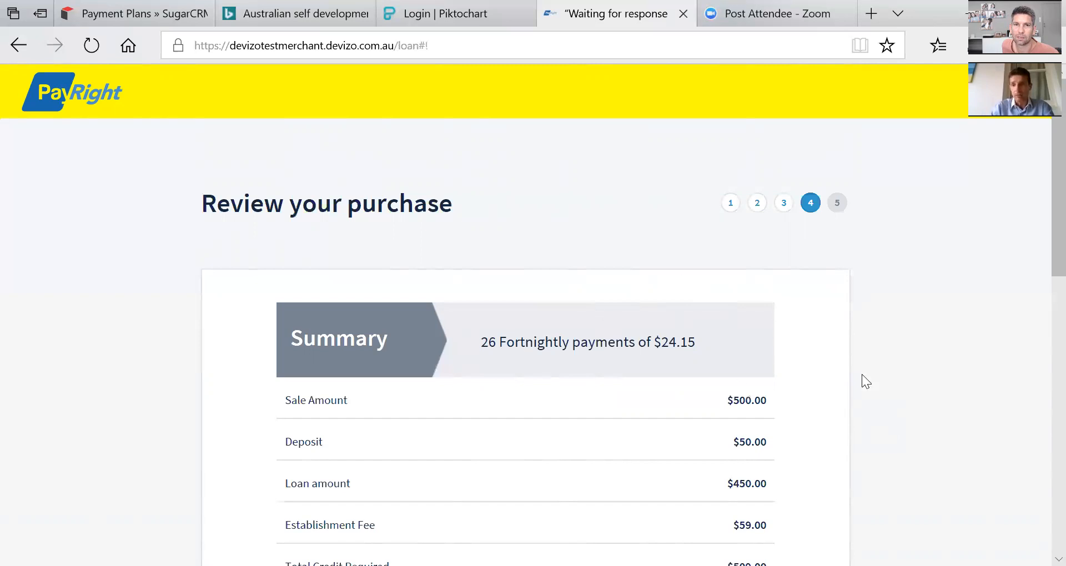
# Scroll down the $500 purchase review, with 26 fortnightly payments of $24.15, to the verification code section.
pyautogui.scroll(-6, 1041, 155)
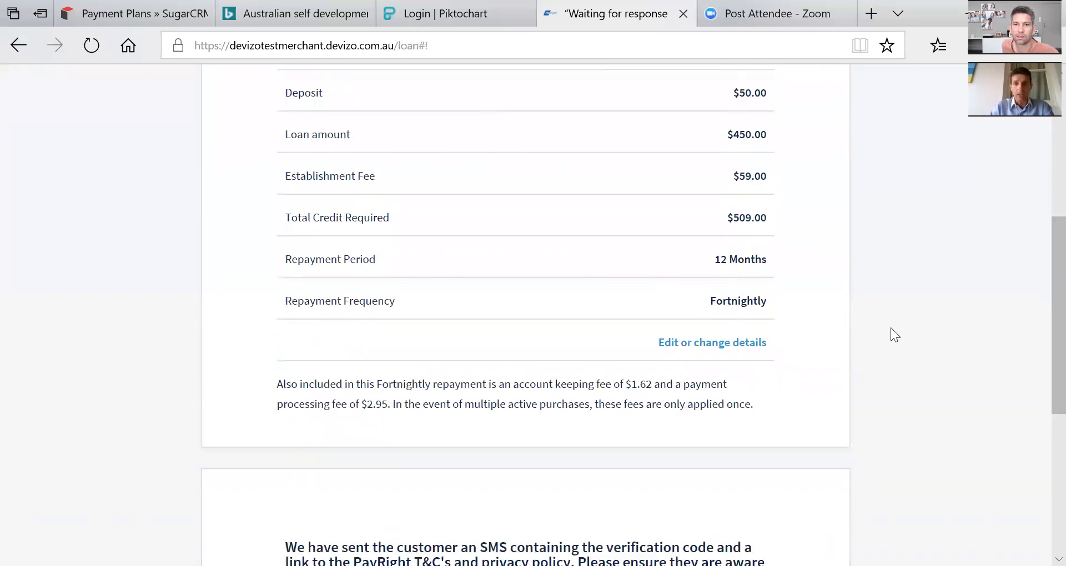
pyautogui.scroll(-5, 1042, 289)
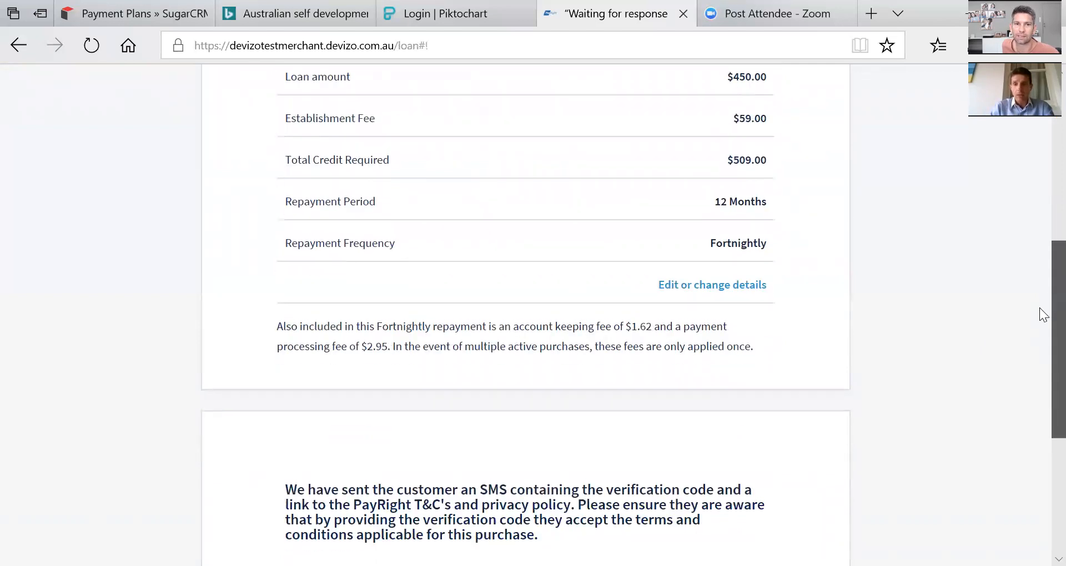
pyautogui.scroll(-1, 1043, 427)
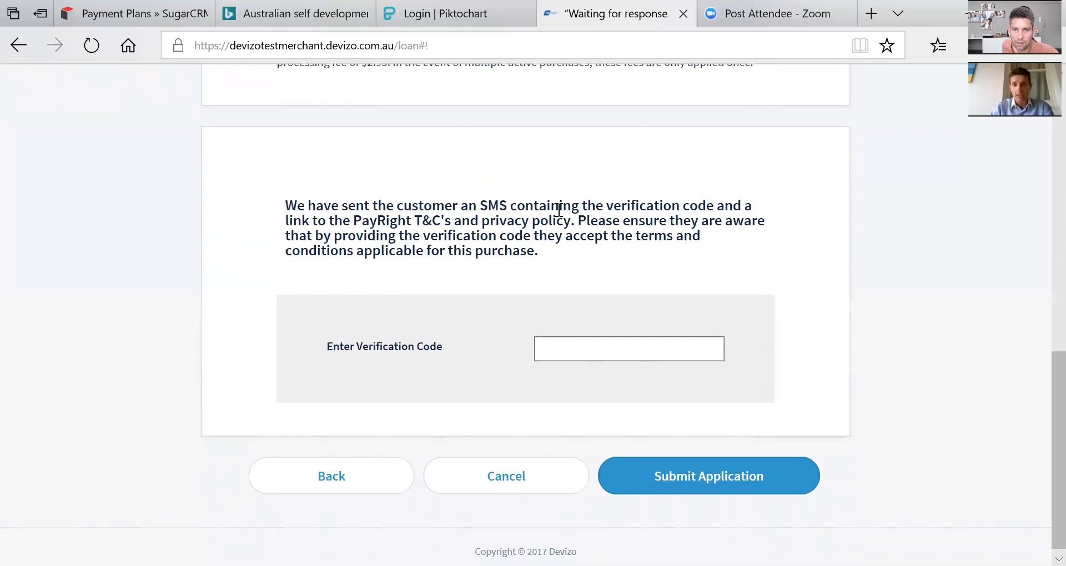
# Enter the customer's SMS verification code and submit the $500 payment plan application.
pyautogui.click(577, 349)
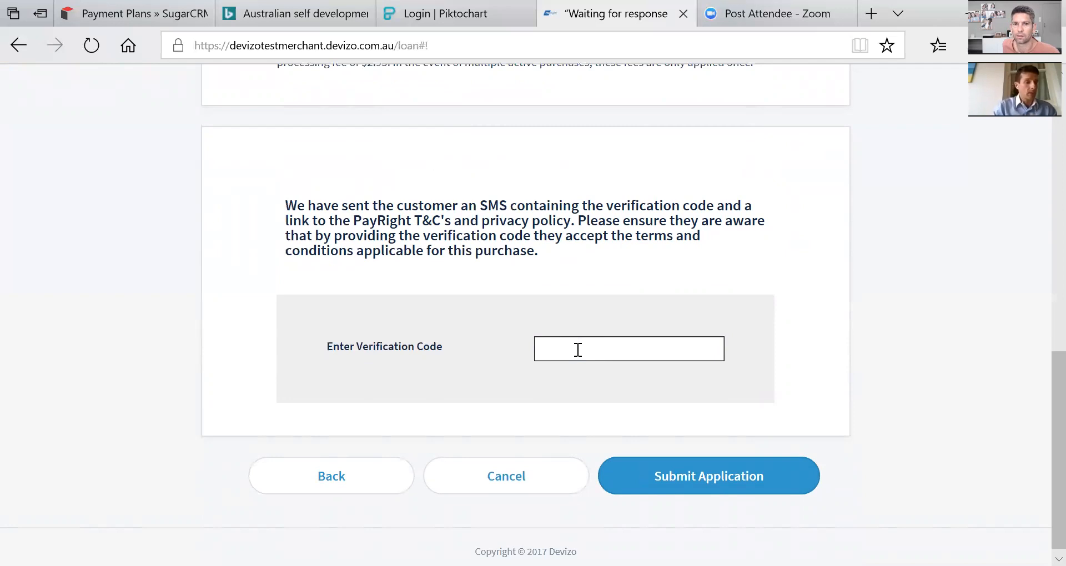
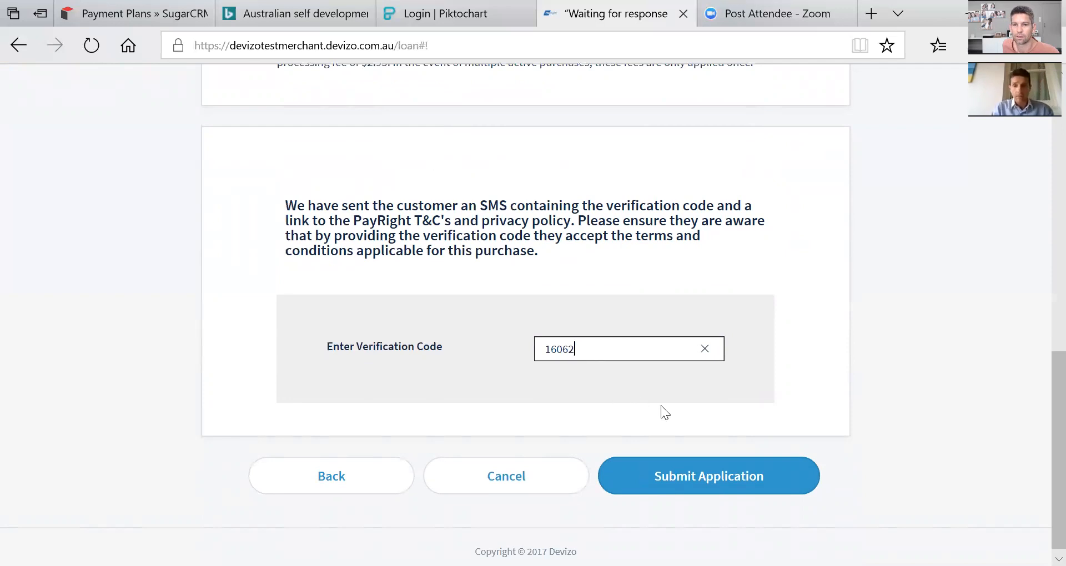
pyautogui.click(689, 477)
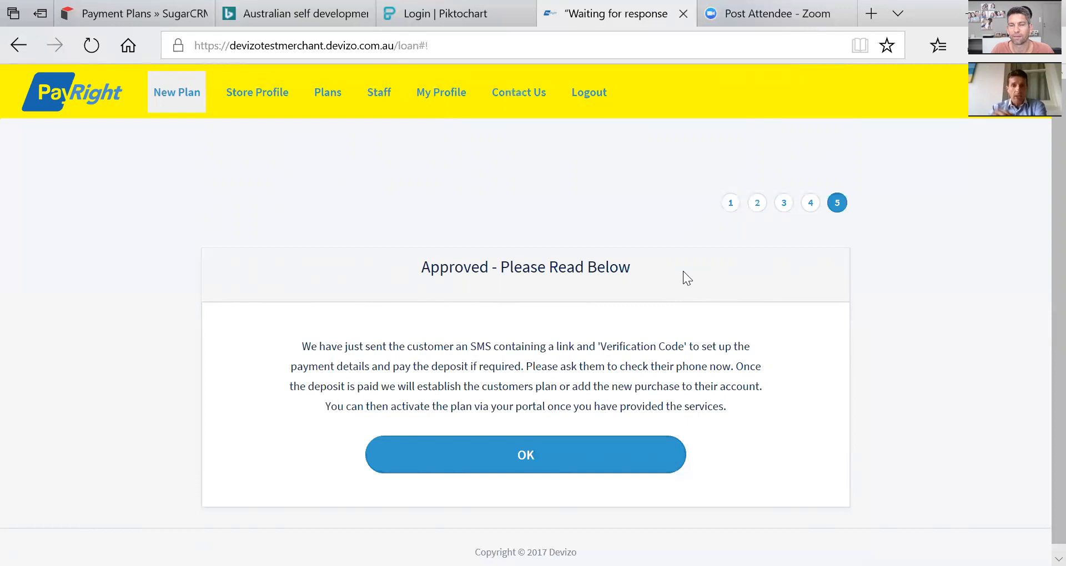
# Finish the approved application and check that the new $500 plan tops the Plans table.
pyautogui.click(523, 457)
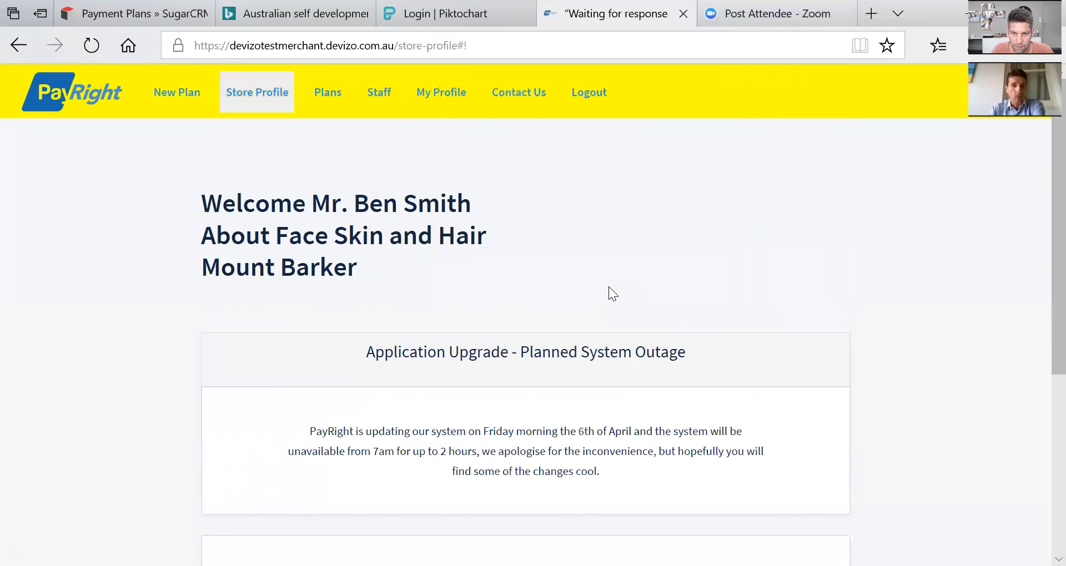
pyautogui.click(328, 93)
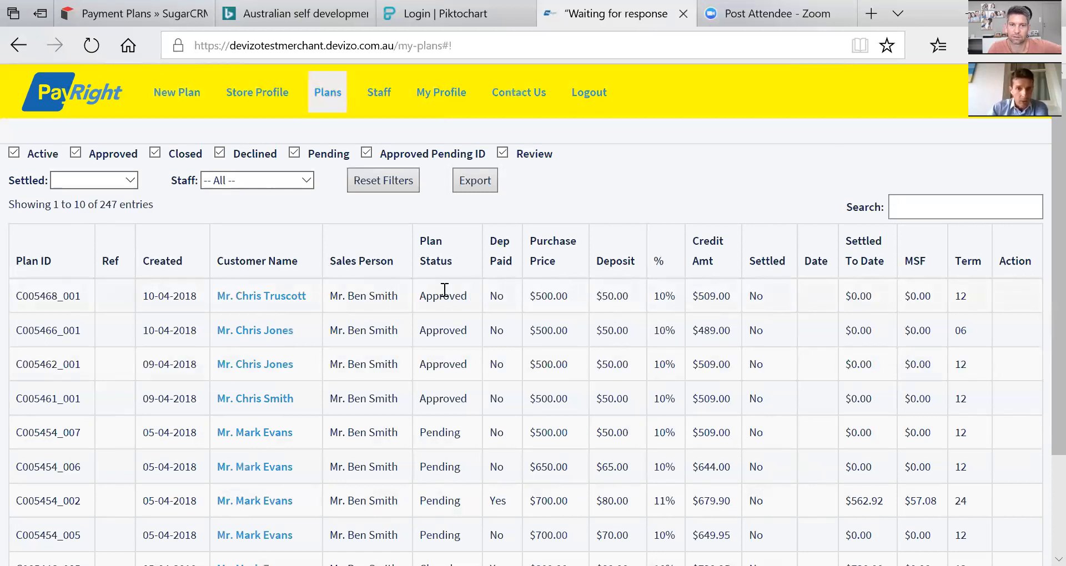
pyautogui.click(253, 298)
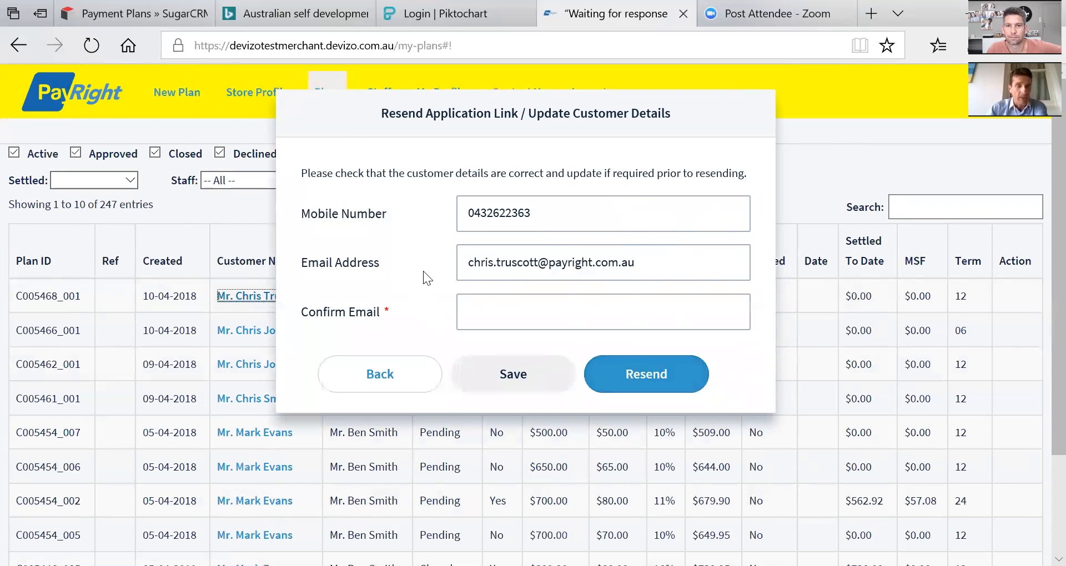
pyautogui.click(376, 374)
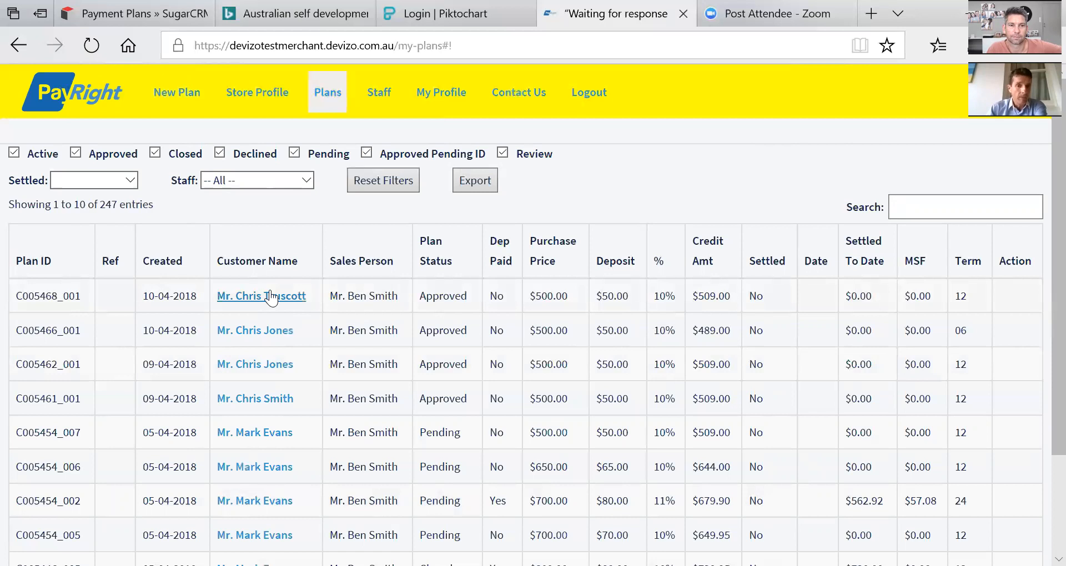